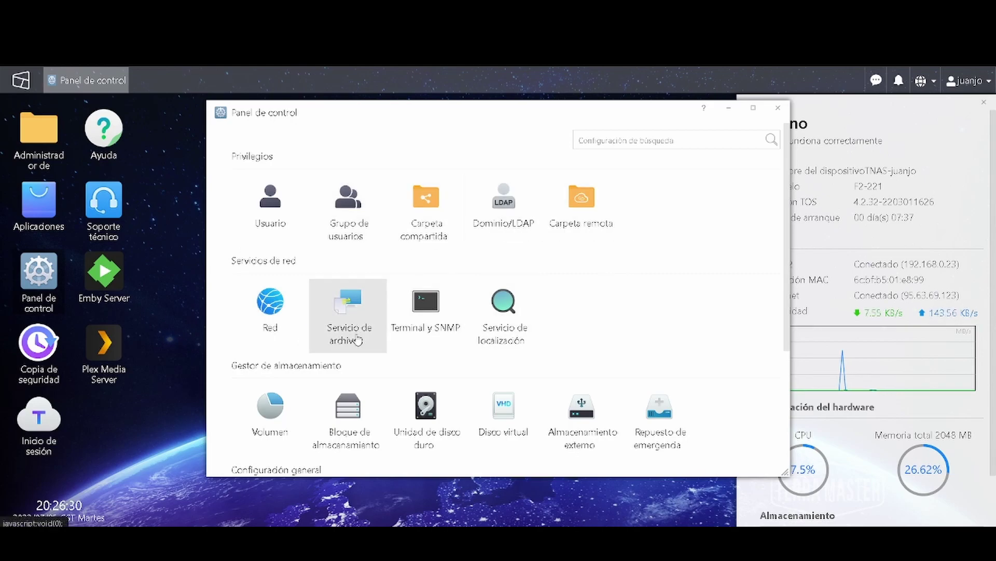
Look through the control panel's network, storage, general configuration and system information sections, and close it
scroll(501, 337, down, 2)
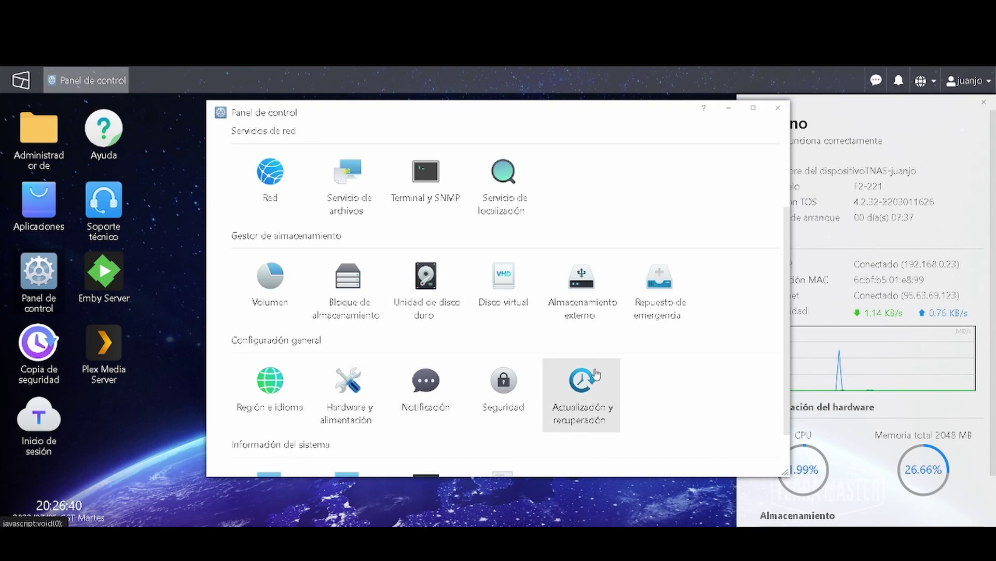
scroll(509, 370, down, 1)
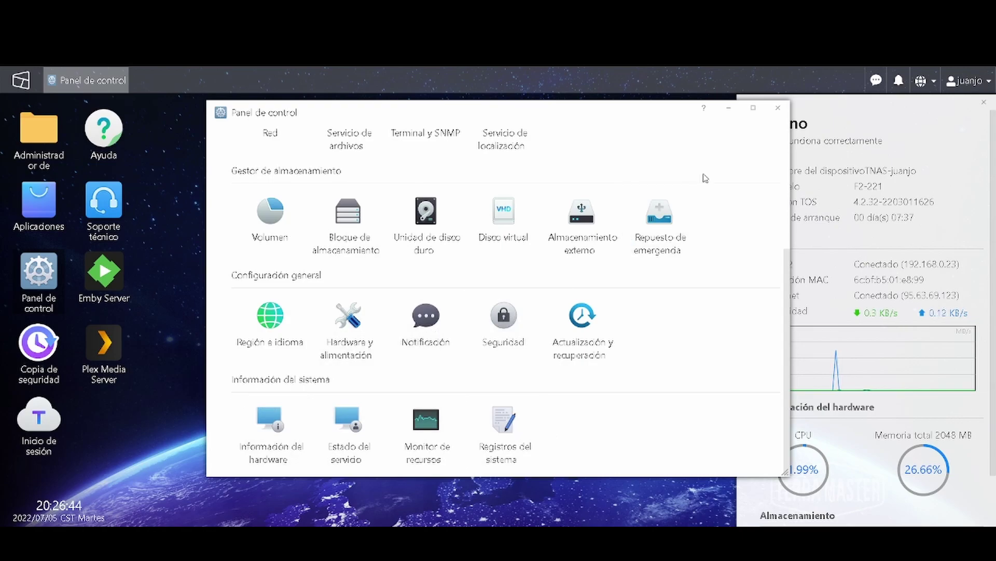
click(777, 108)
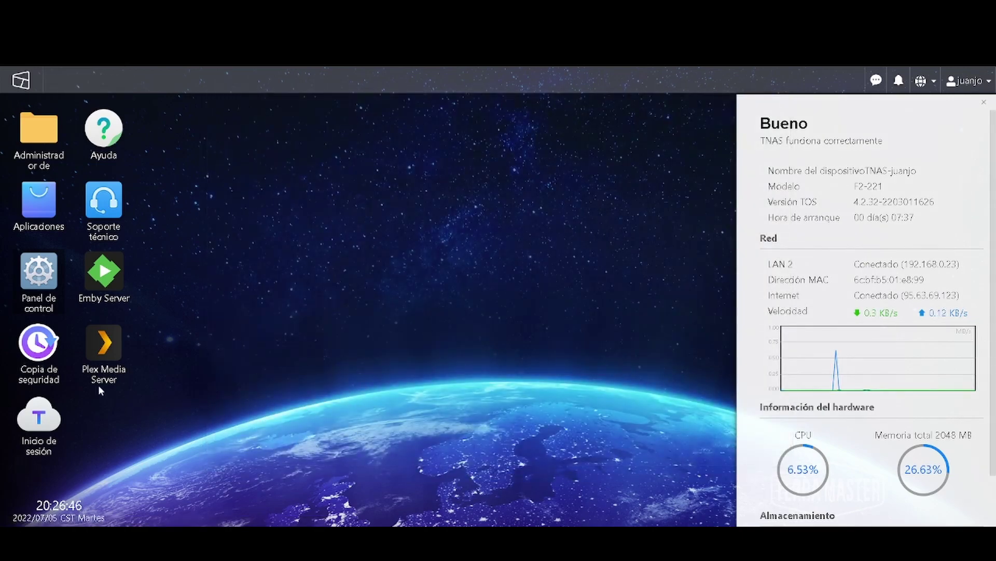
Review the Time Machine configuration and the Rsync backup page in Copia de seguridad, and close it
click(39, 352)
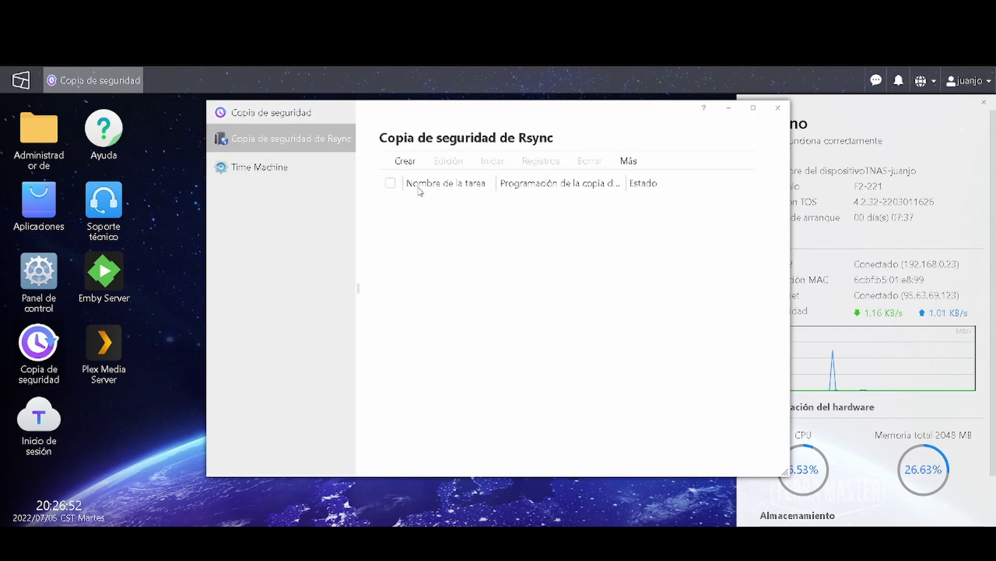
click(252, 168)
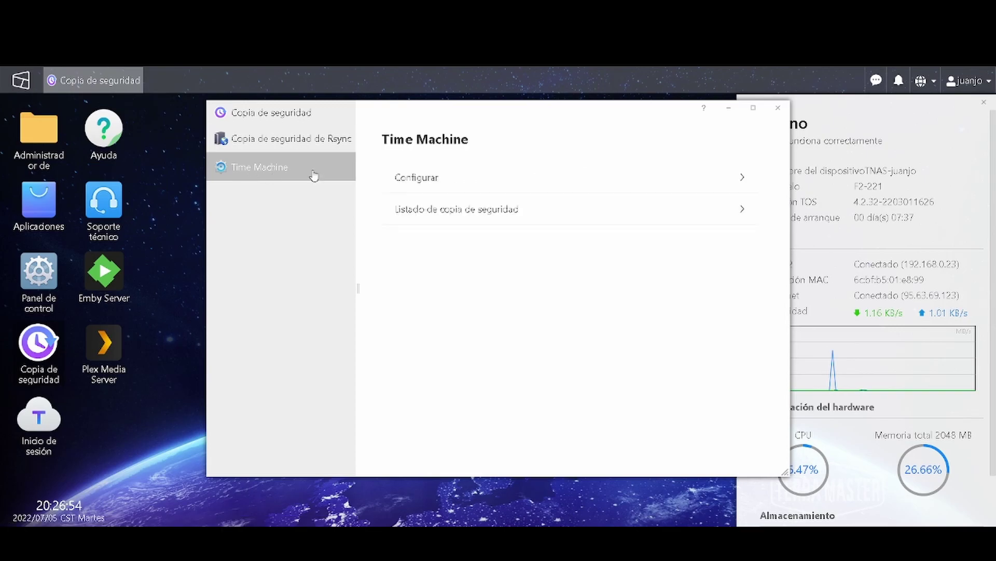
click(438, 182)
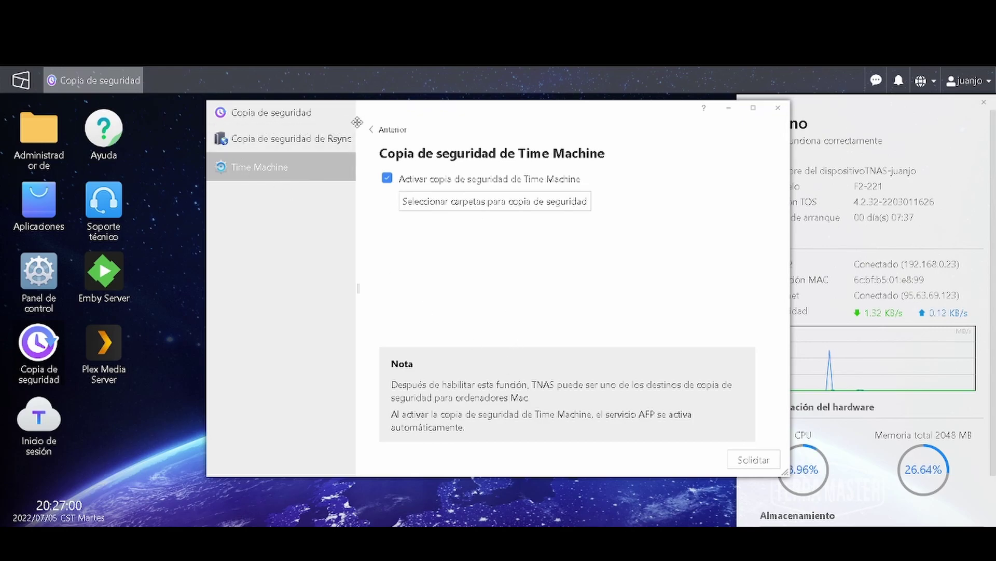
click(377, 134)
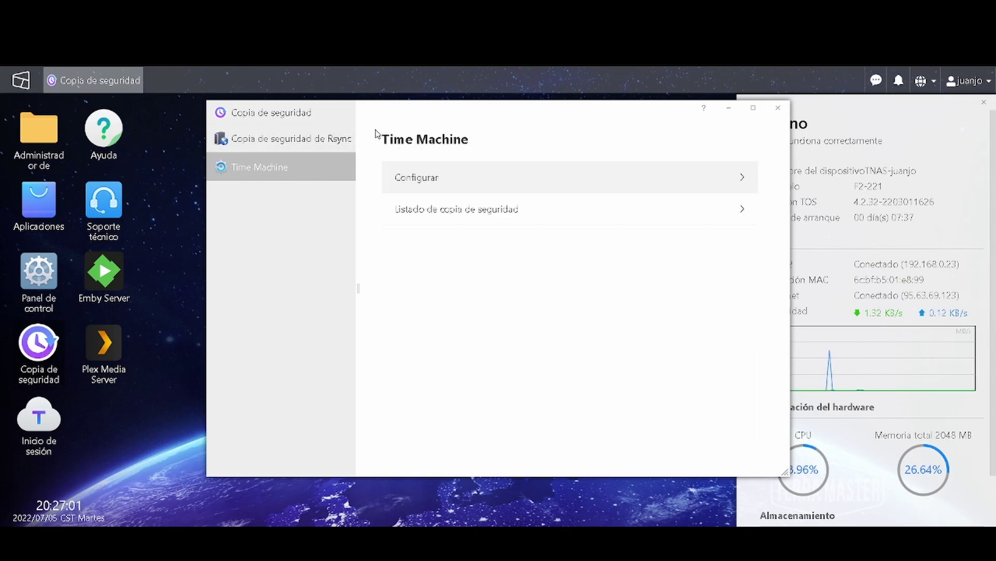
click(265, 135)
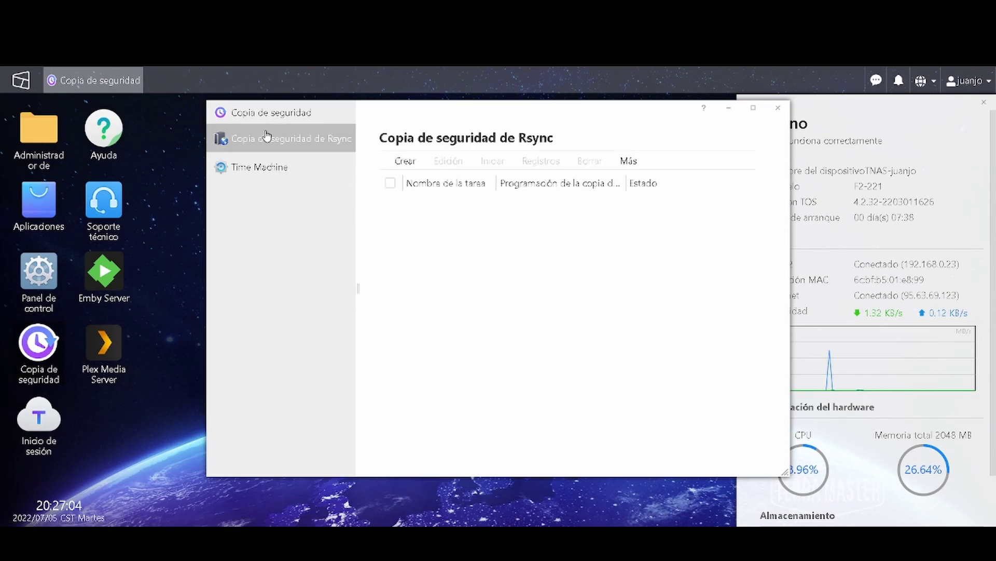
click(778, 108)
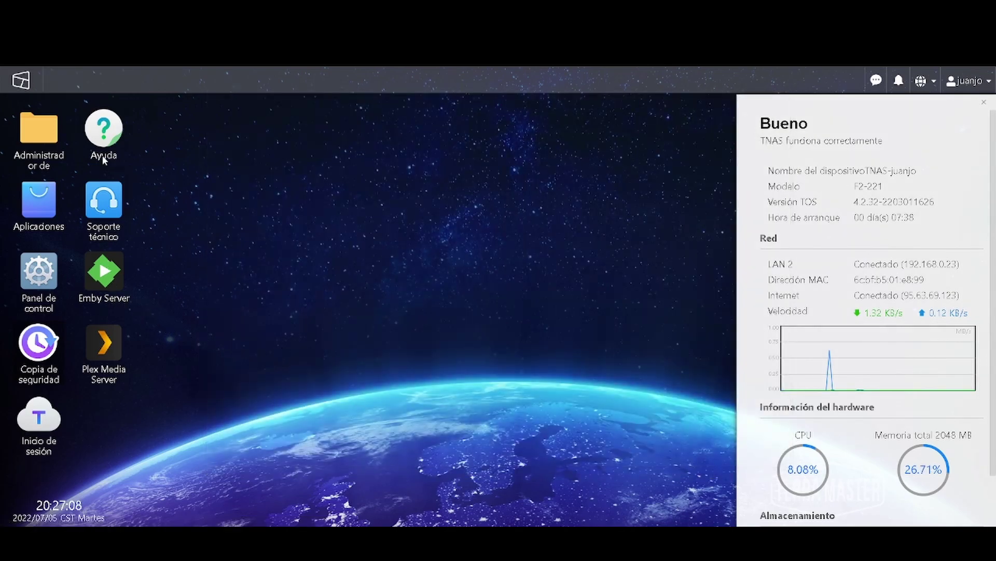
Open the TOS help, check its available languages, and close it
click(104, 134)
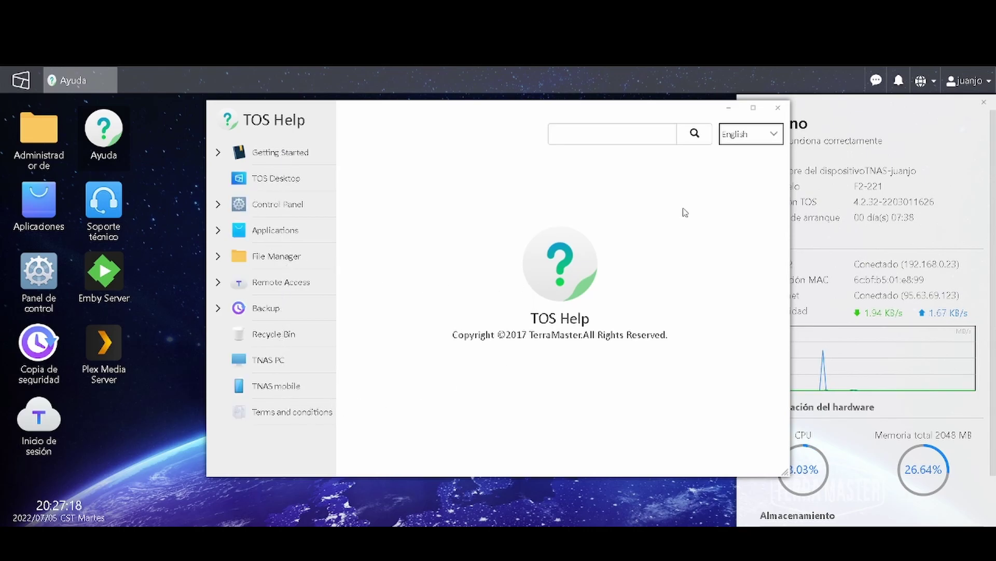
click(761, 147)
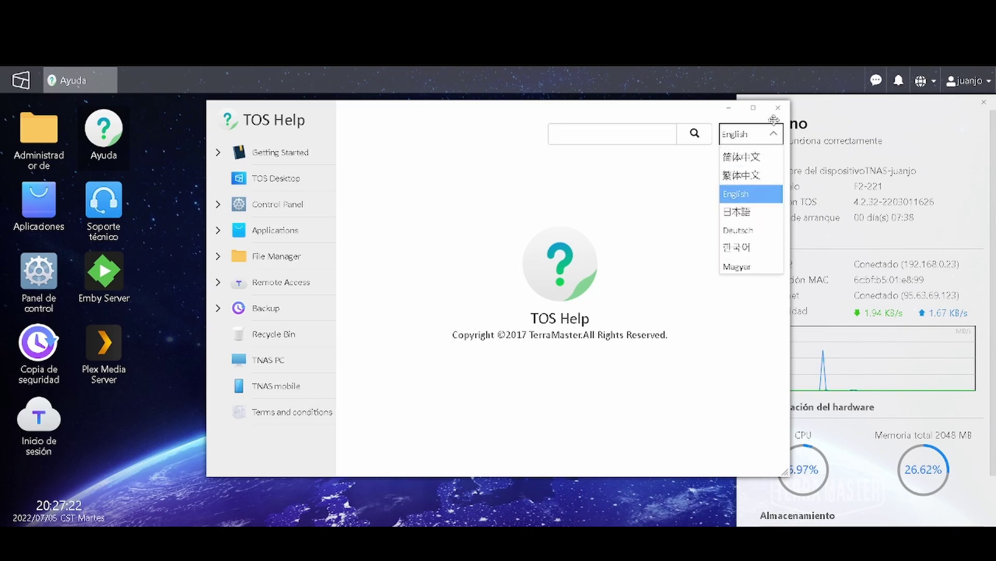
click(776, 137)
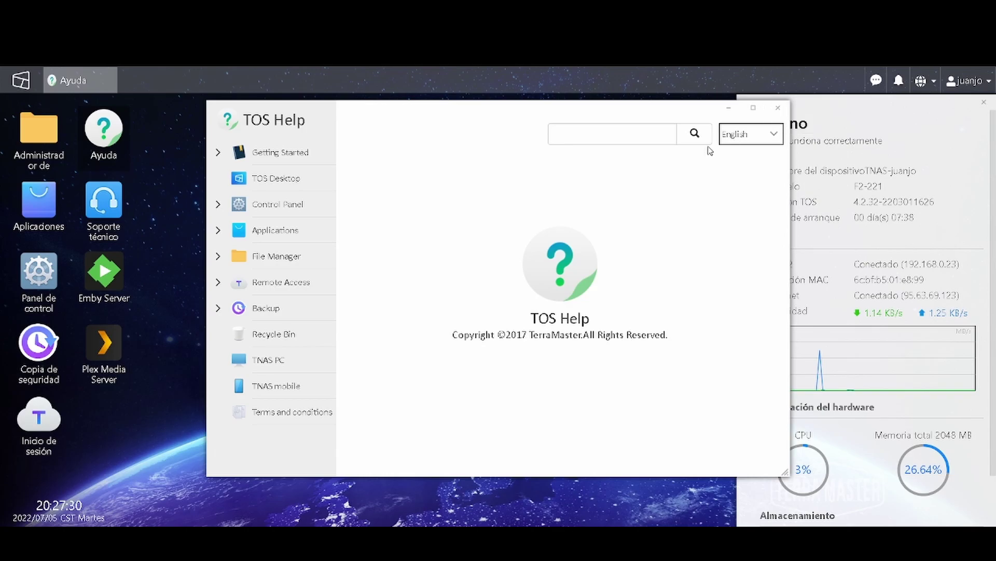
click(778, 107)
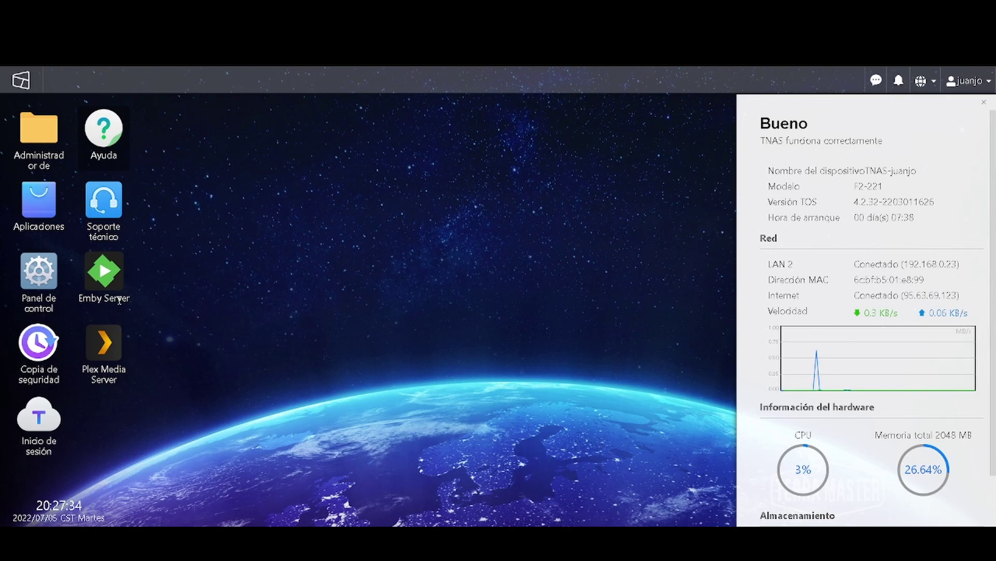
Review the remote assistance and problem report pages of Soporte técnico, and close it
click(107, 207)
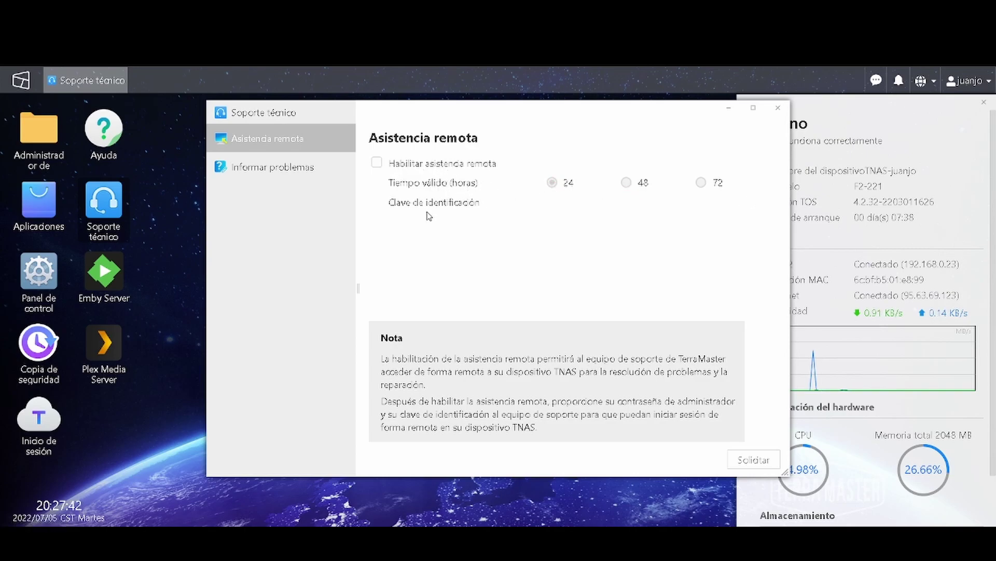
click(252, 173)
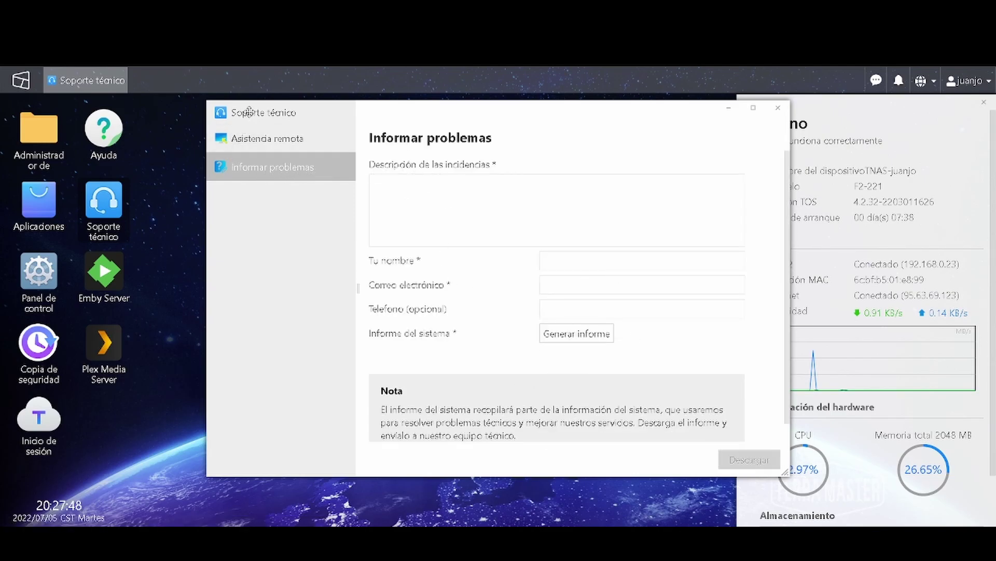
click(251, 149)
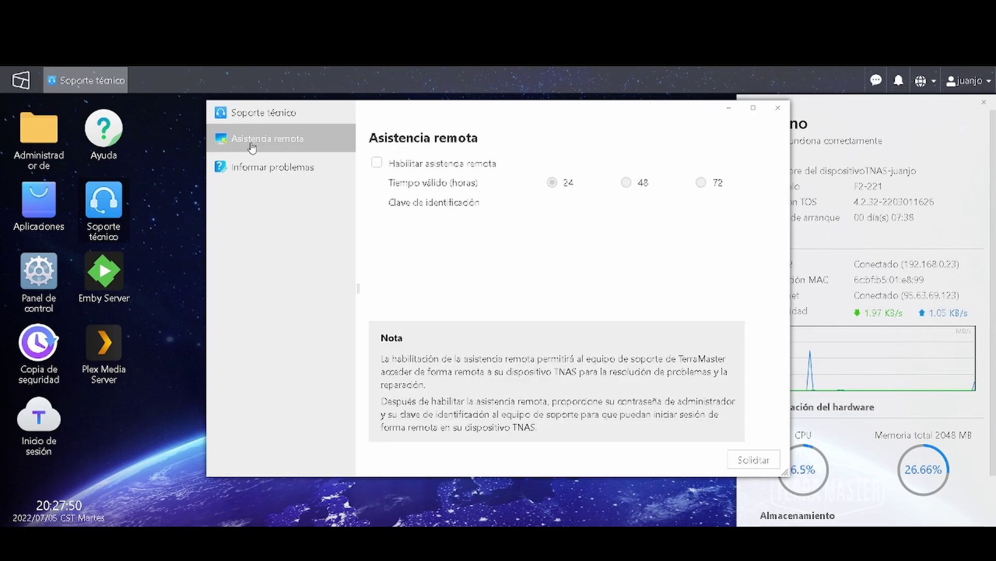
click(778, 110)
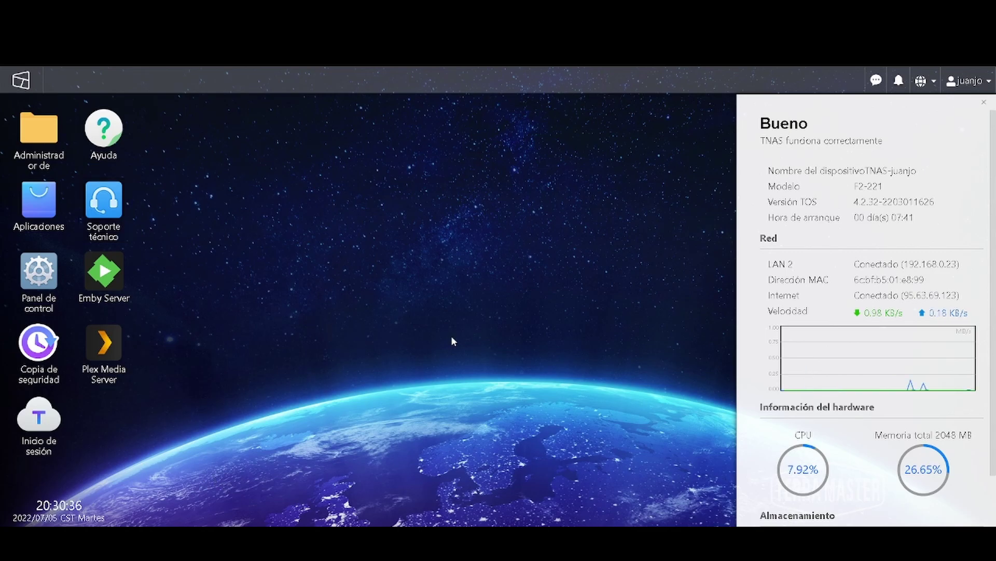
Toggle the desktop's system status overview off and on, and check the notifications
click(22, 82)
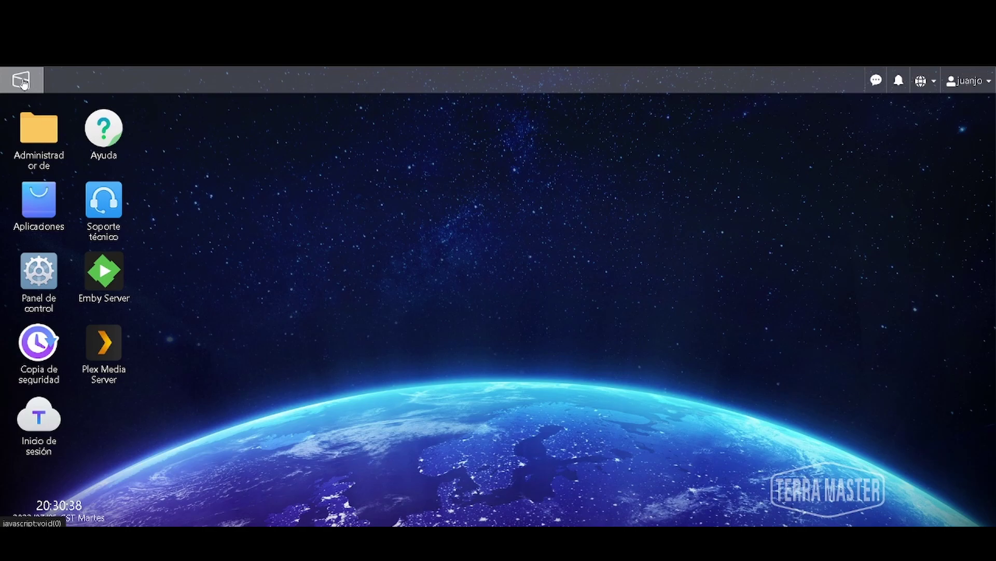
click(24, 78)
click(34, 88)
click(34, 87)
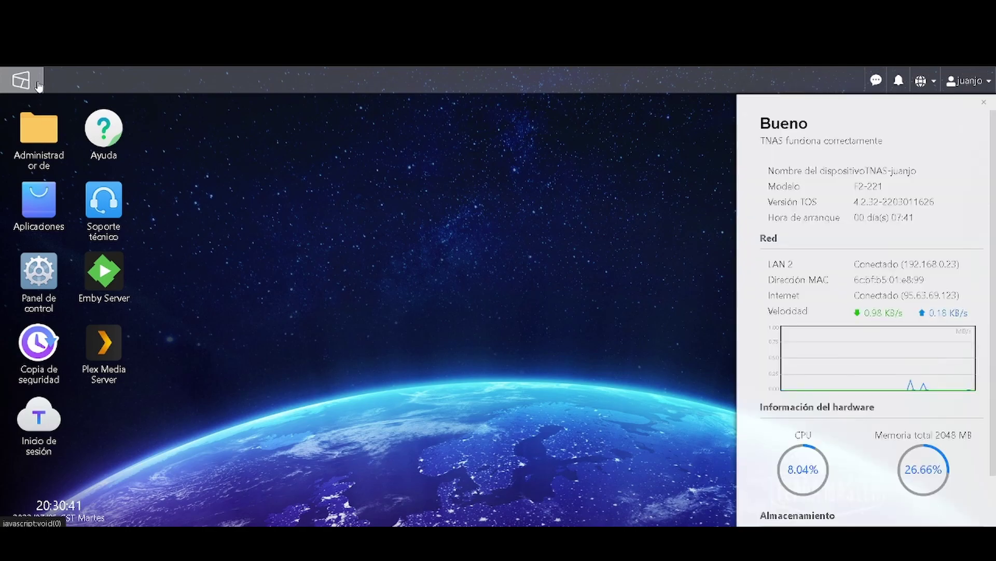
click(876, 81)
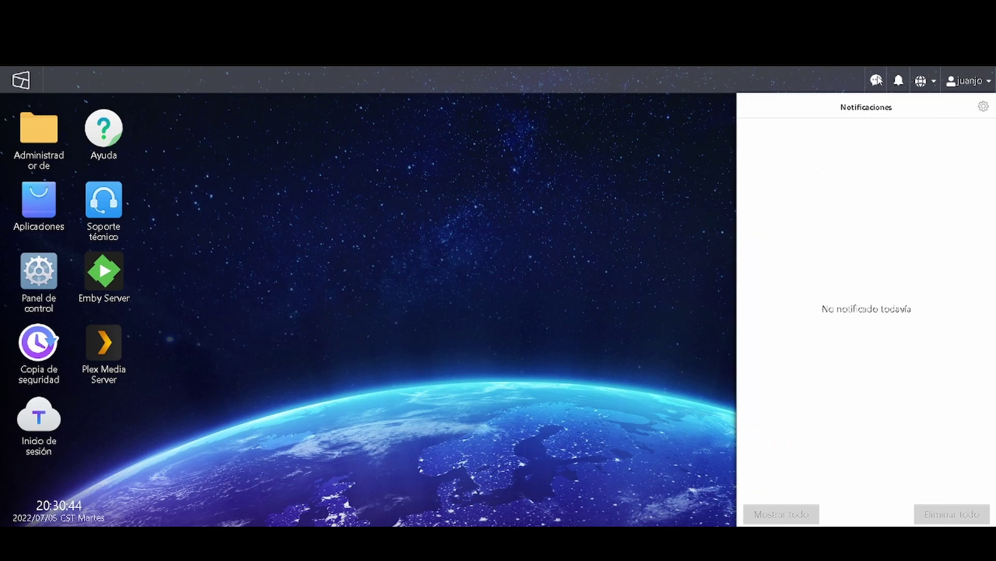
click(876, 80)
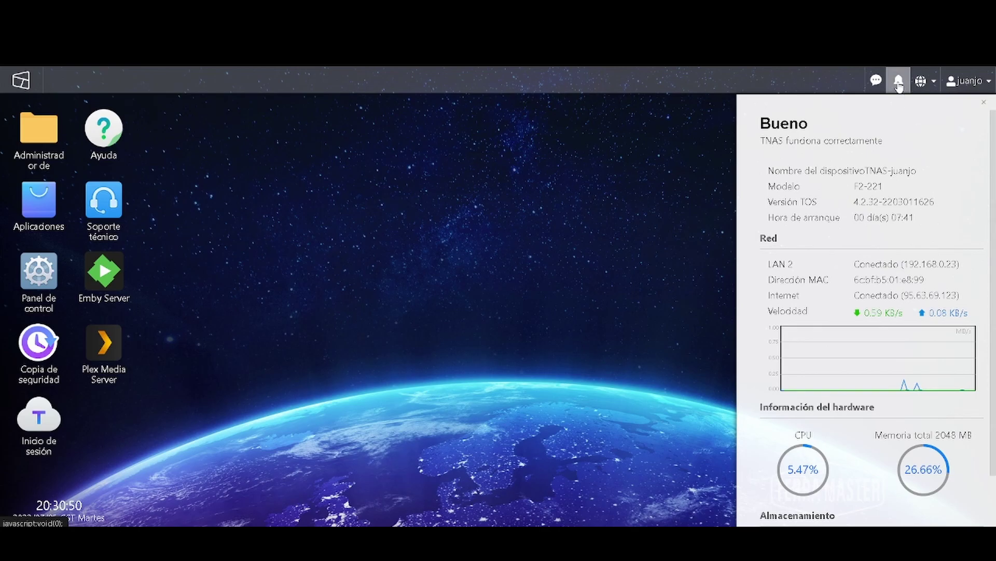
Hide the system status overview and view the interface language list and the account menu
click(928, 85)
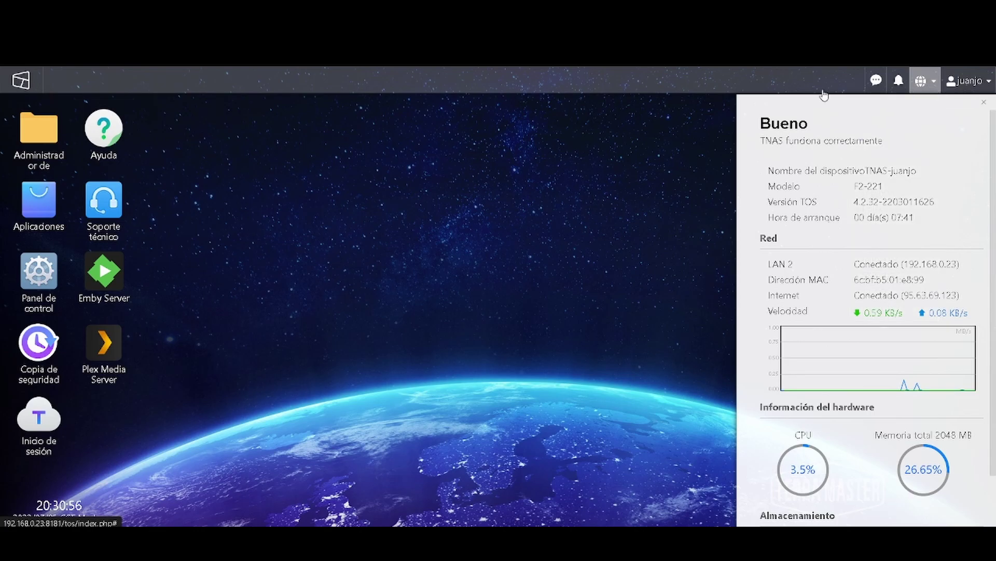
click(44, 73)
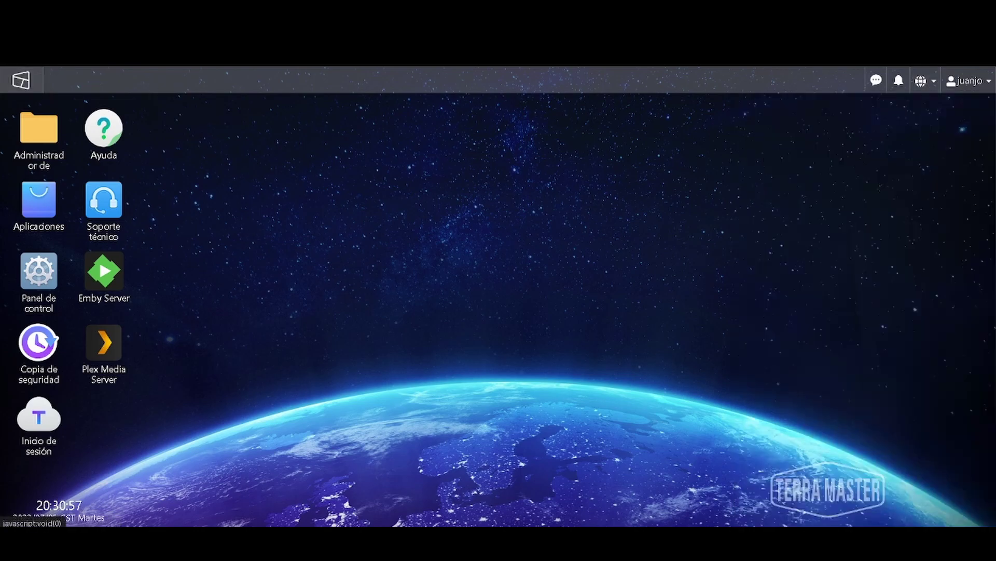
click(923, 82)
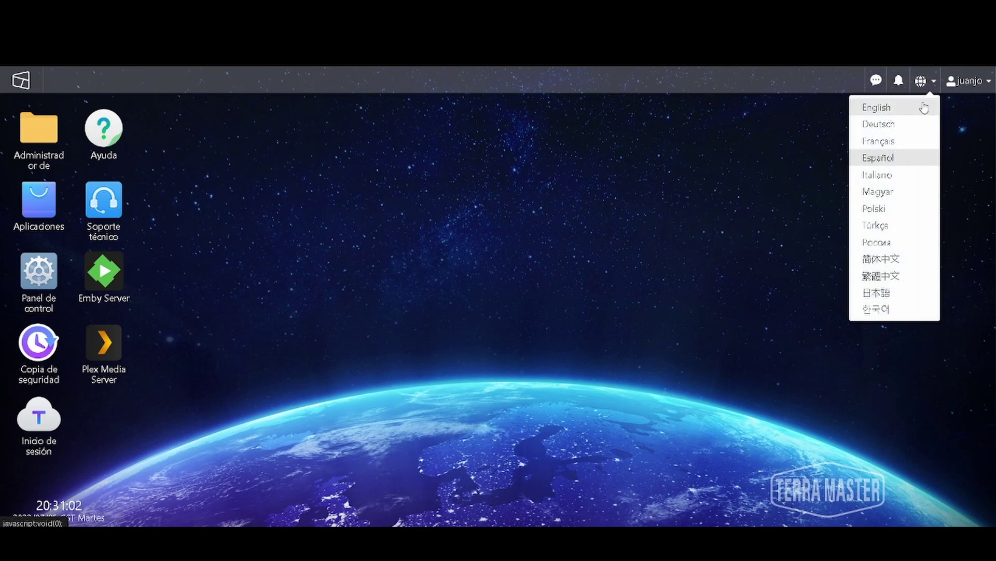
click(920, 80)
click(989, 83)
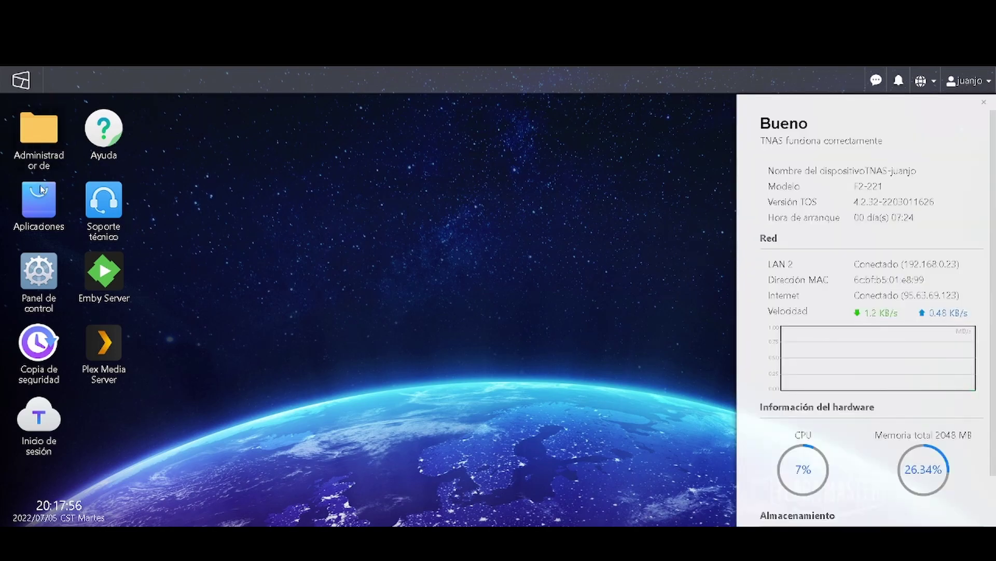
Open Aplicaciones and filter the full application catalogue by the Copia de seguridad category
click(41, 190)
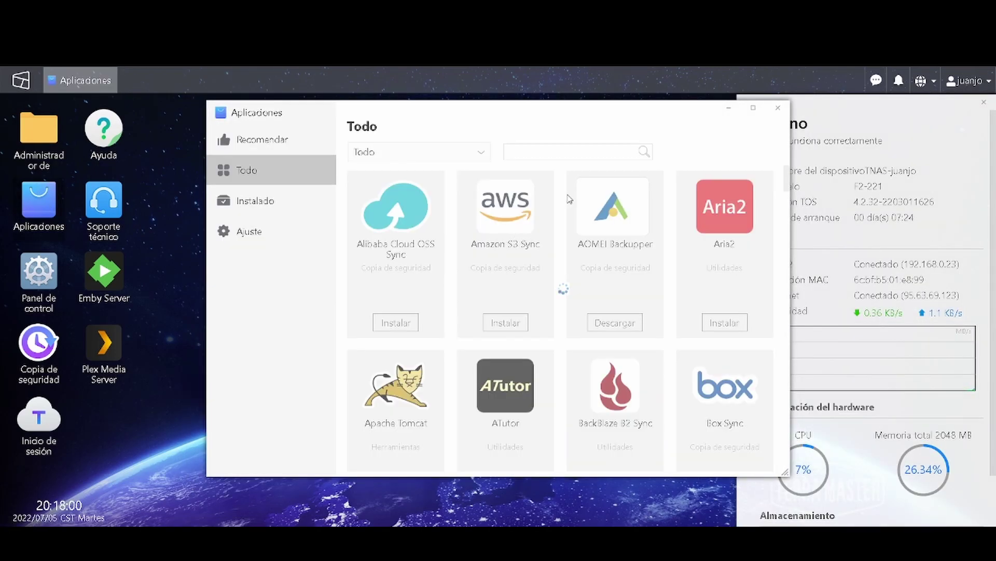
click(481, 152)
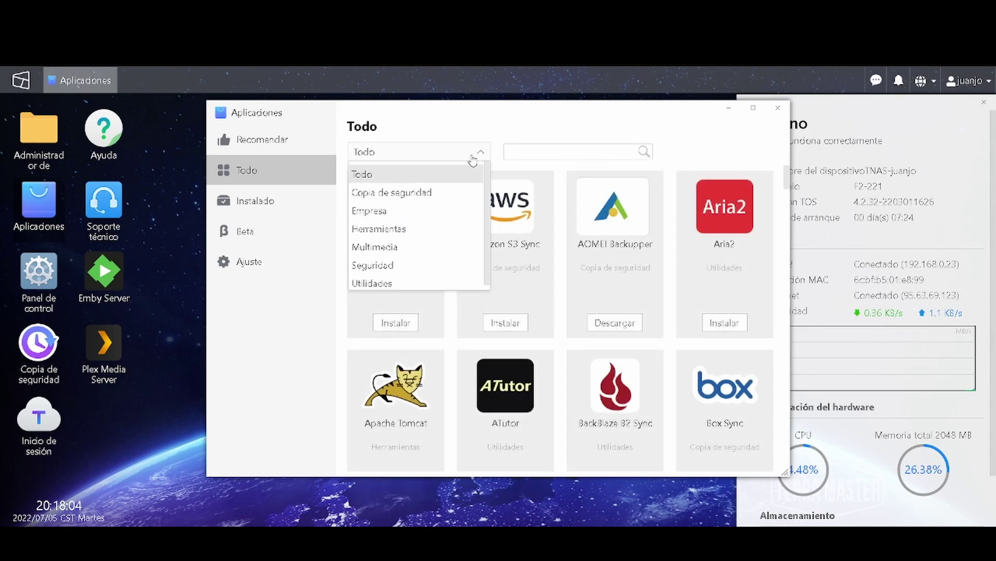
click(444, 193)
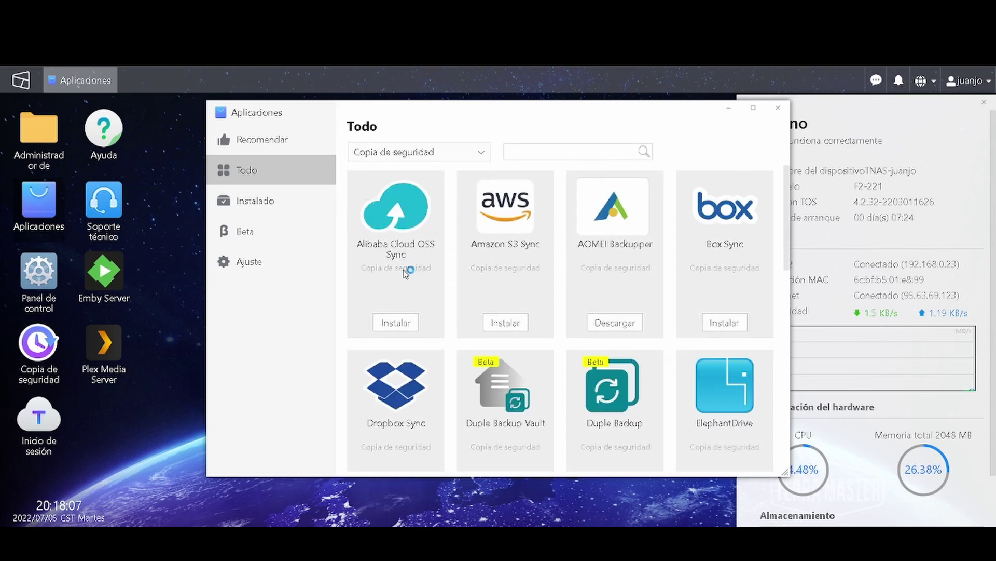
Examine the backup and cloud sync applications offered in the Copia de seguridad category
scroll(729, 262, down, 1)
scroll(729, 264, down, 1)
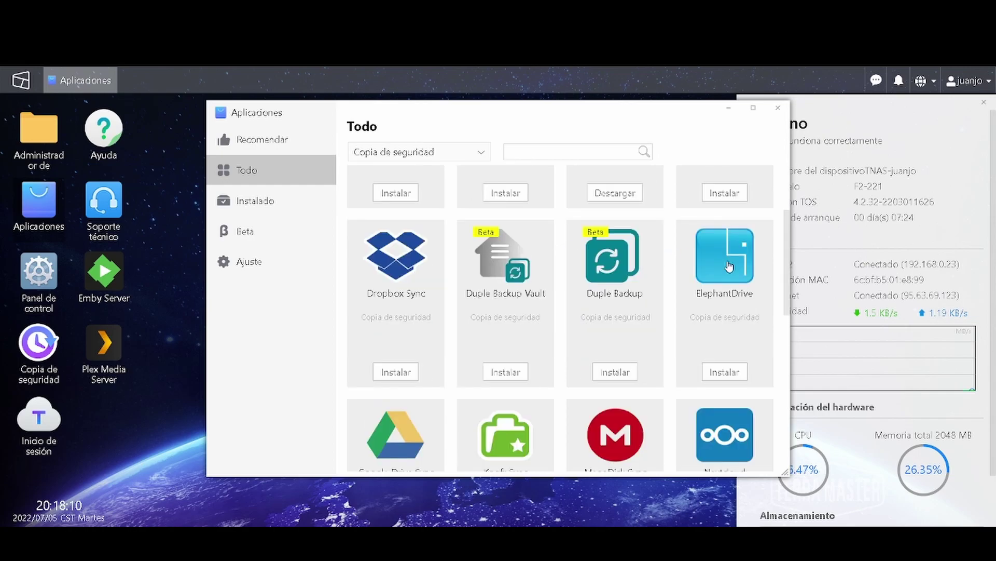
scroll(729, 266, down, 2)
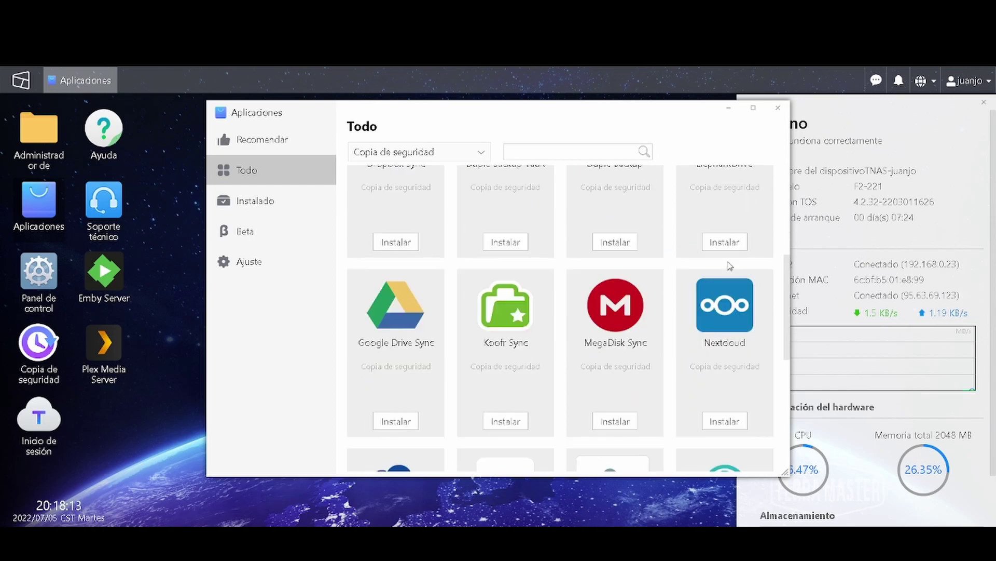
scroll(730, 267, down, 1)
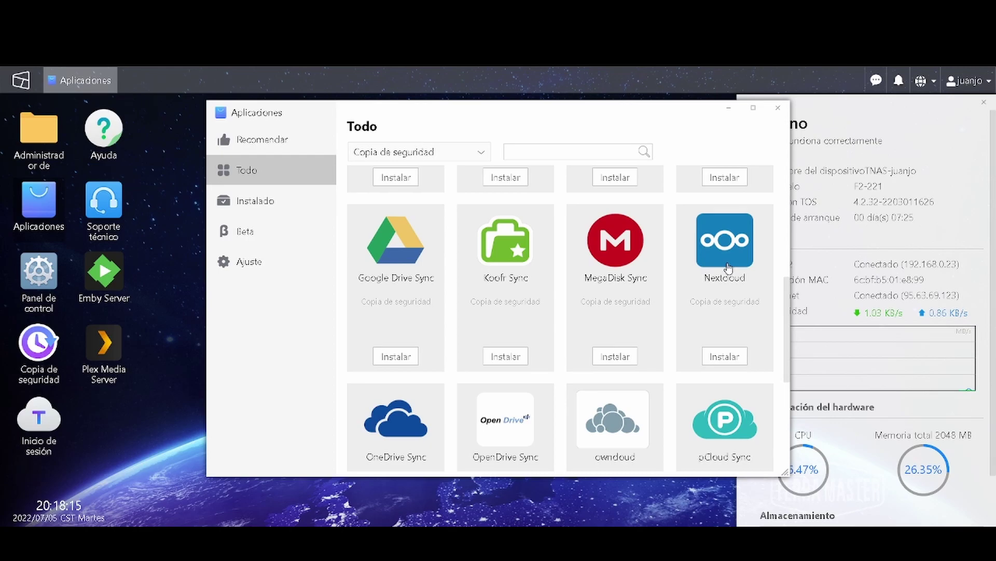
scroll(729, 267, down, 1)
scroll(729, 268, down, 1)
scroll(729, 267, down, 1)
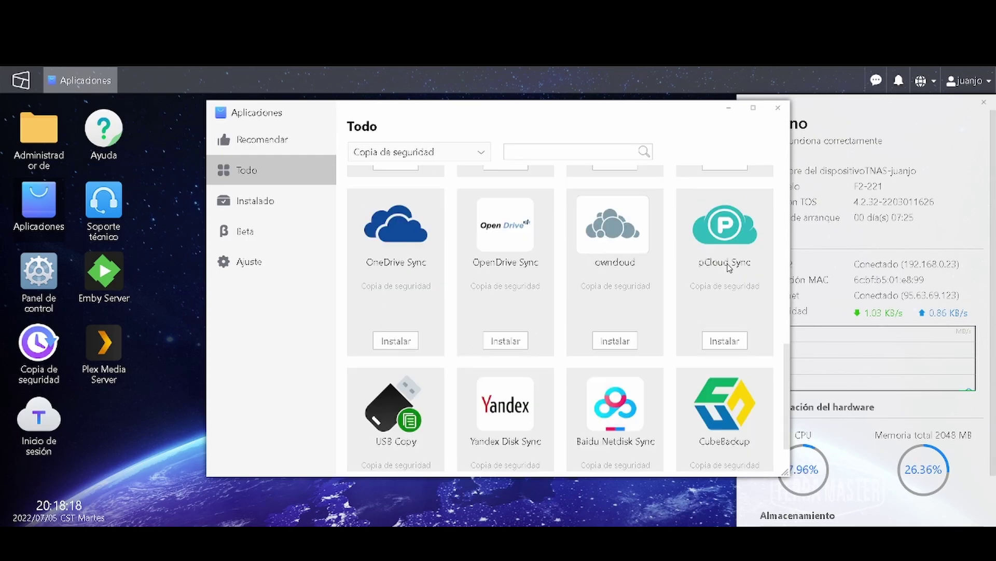
scroll(730, 268, down, 1)
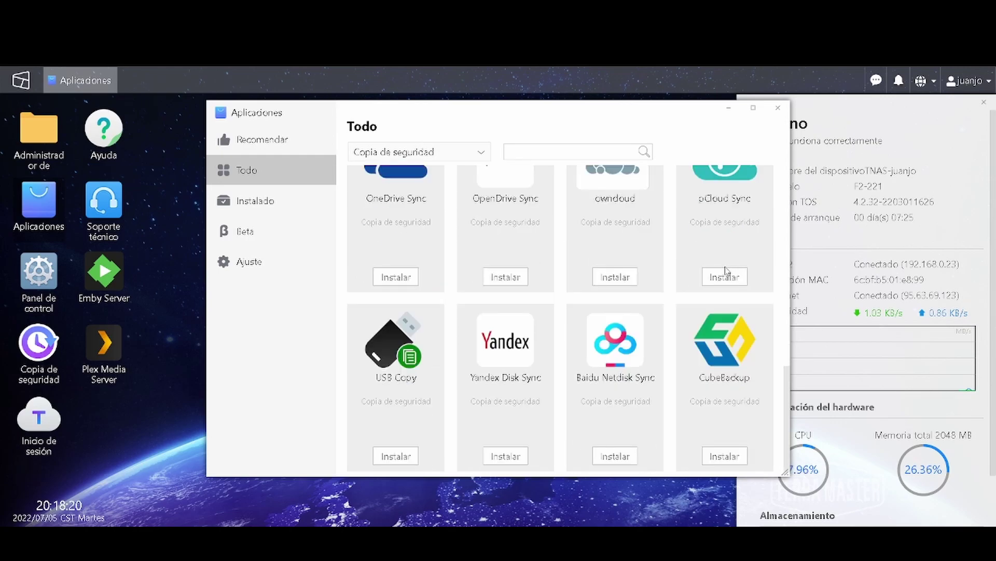
Filter the application catalogue by the Empresa category
click(485, 156)
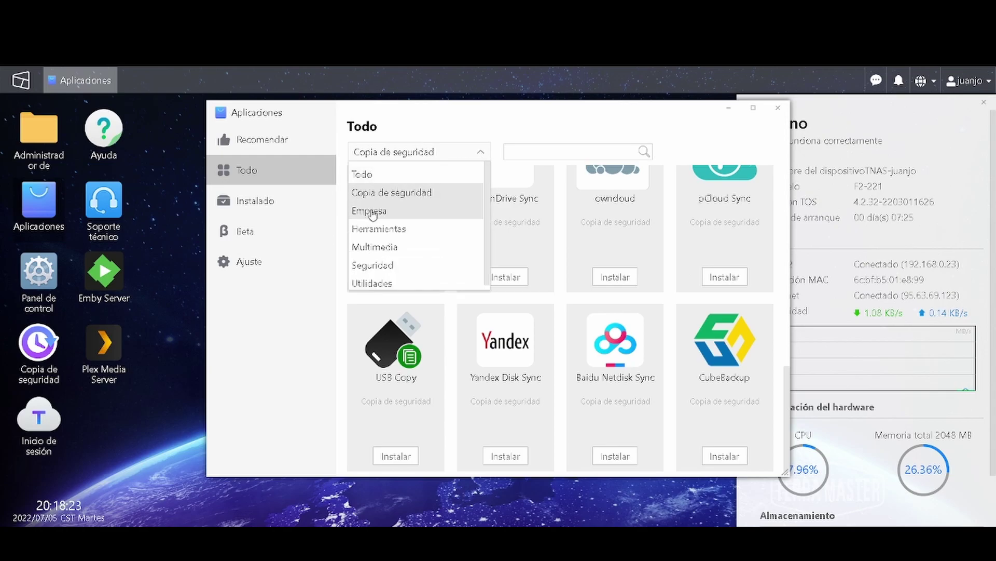
click(426, 206)
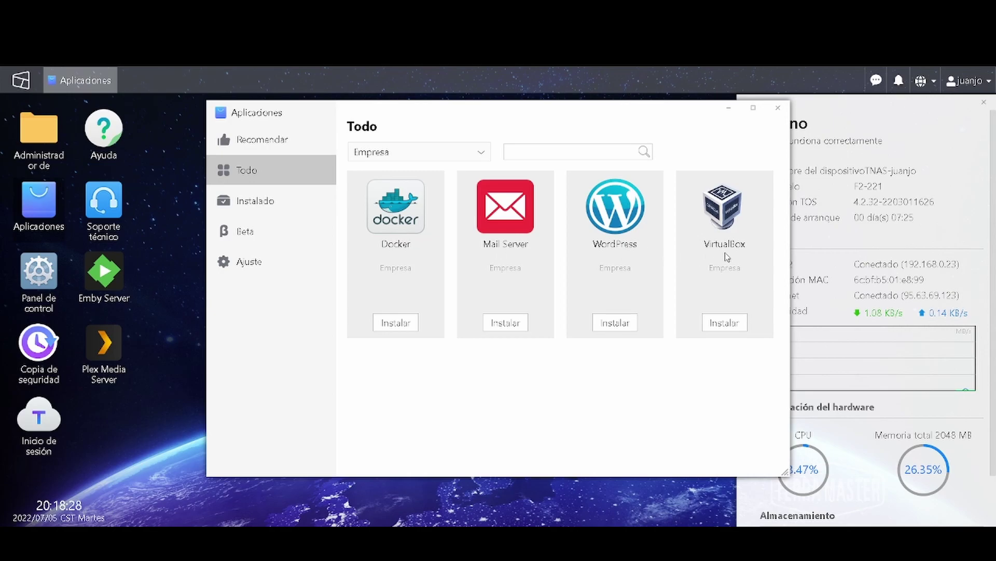
Filter the application catalogue by the Herramientas category and look through its development and database tools
click(481, 153)
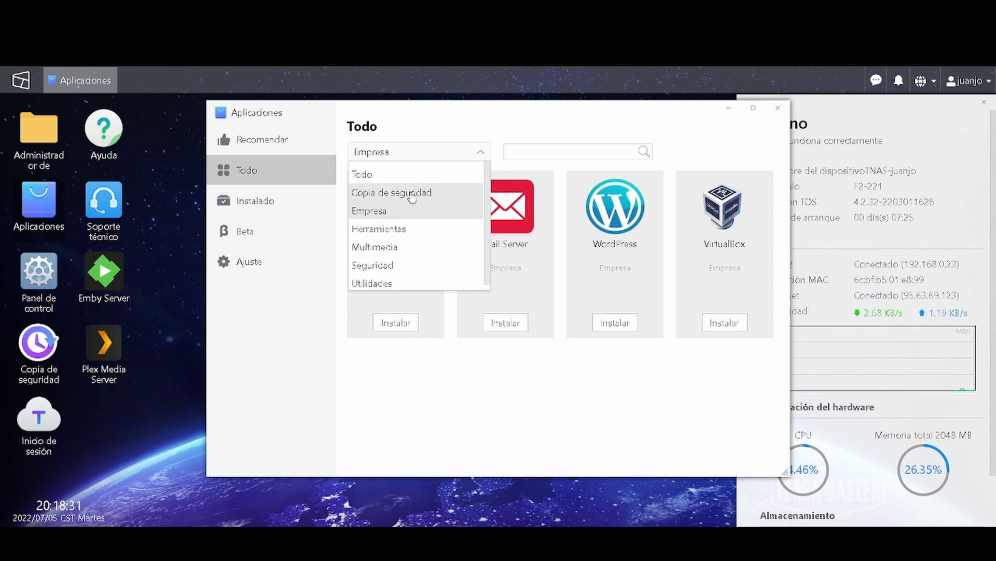
click(398, 231)
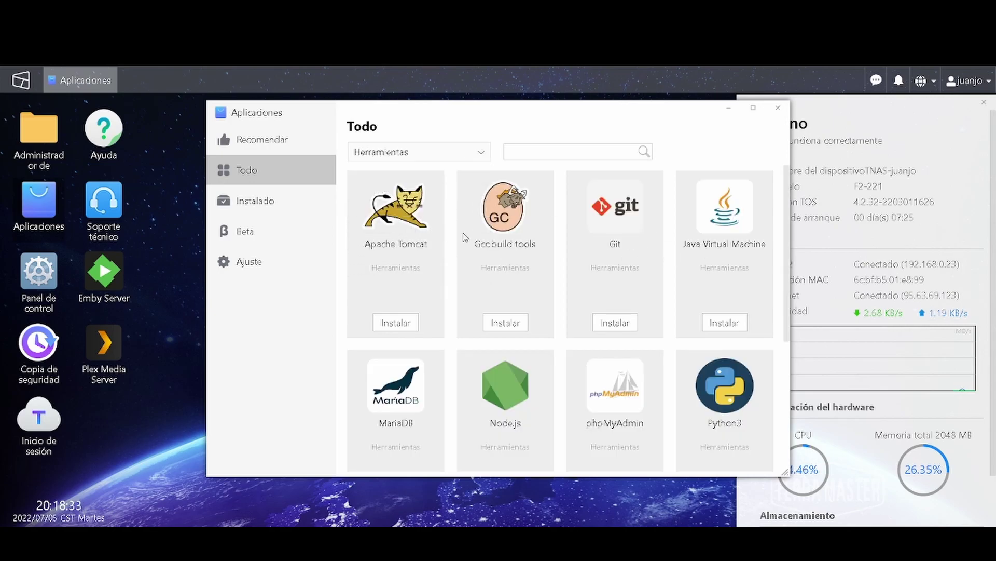
scroll(755, 226, down, 1)
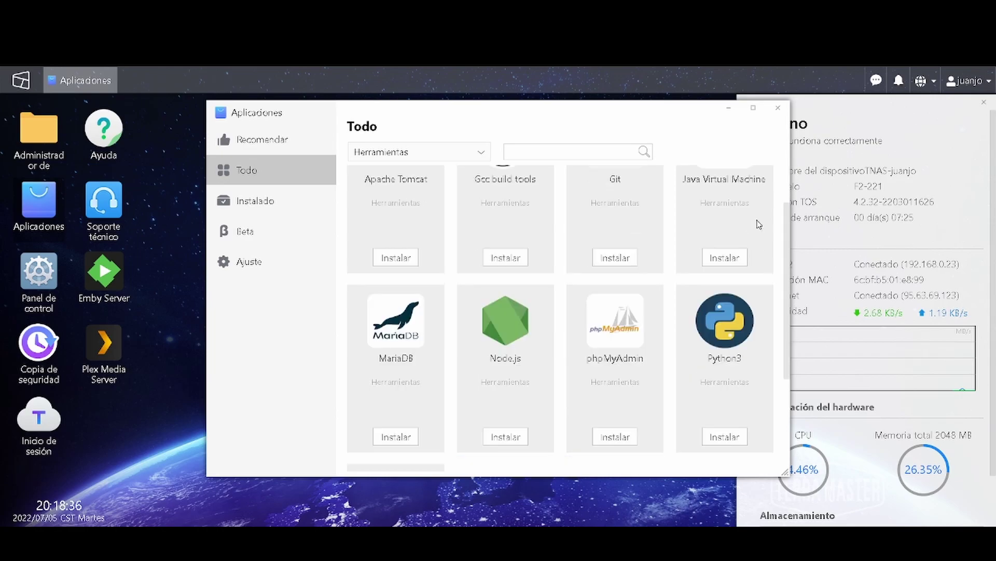
scroll(762, 226, down, 2)
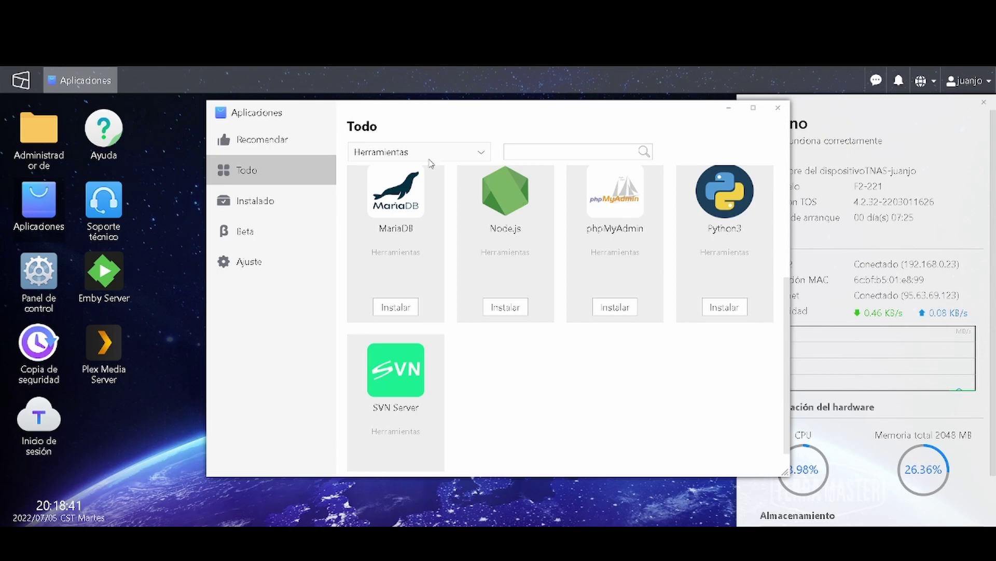
Filter the application catalogue by the Multimedia category and then by the Seguridad category
click(409, 154)
click(396, 241)
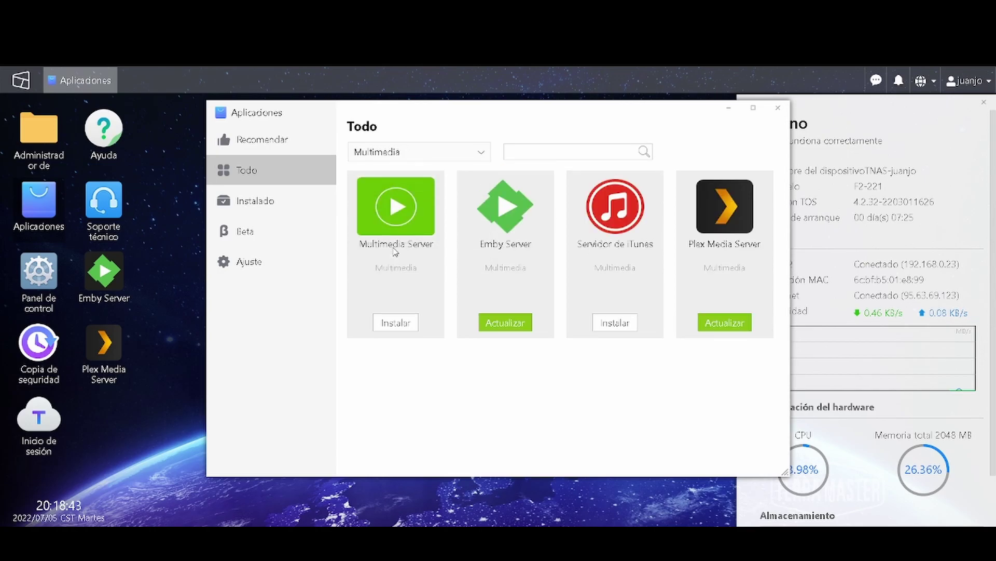
click(478, 154)
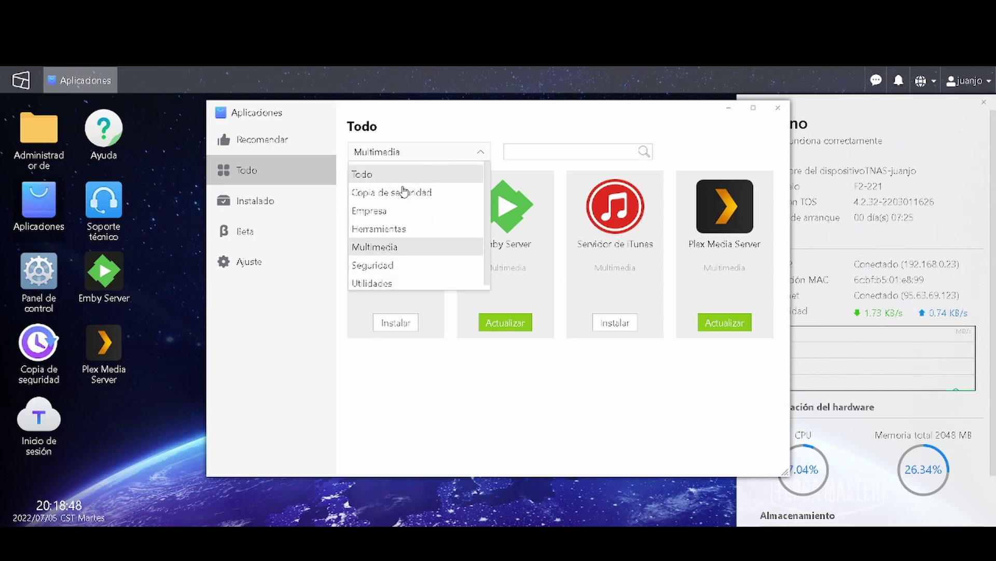
click(387, 263)
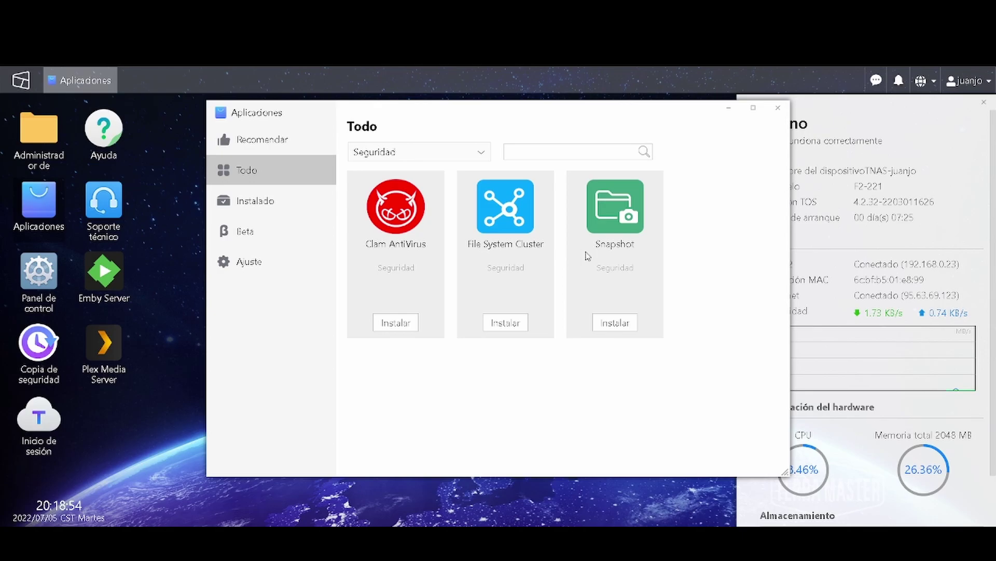
Filter the application catalogue by the Utilidades category and examine the applications it offers
click(481, 154)
click(385, 284)
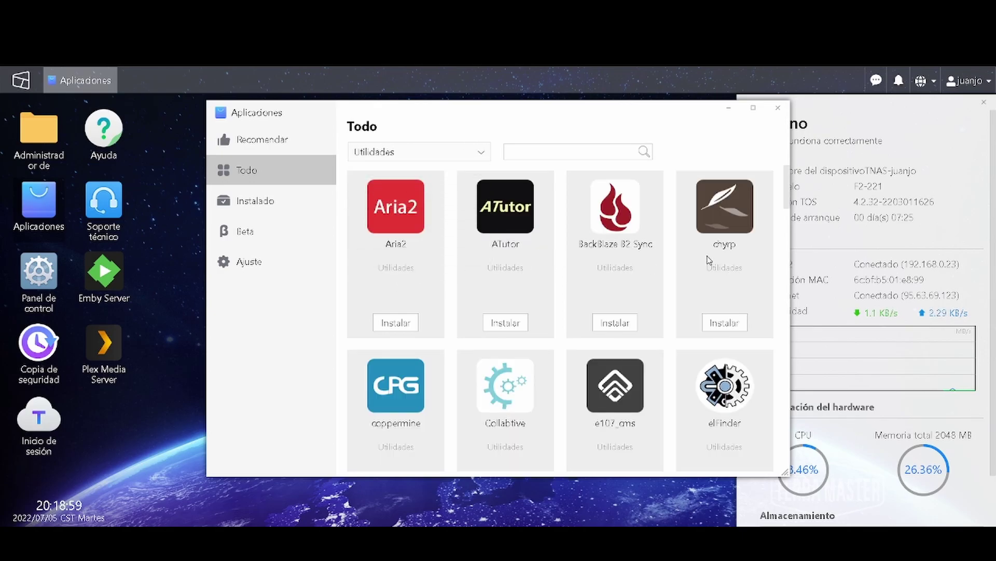
scroll(757, 255, down, 3)
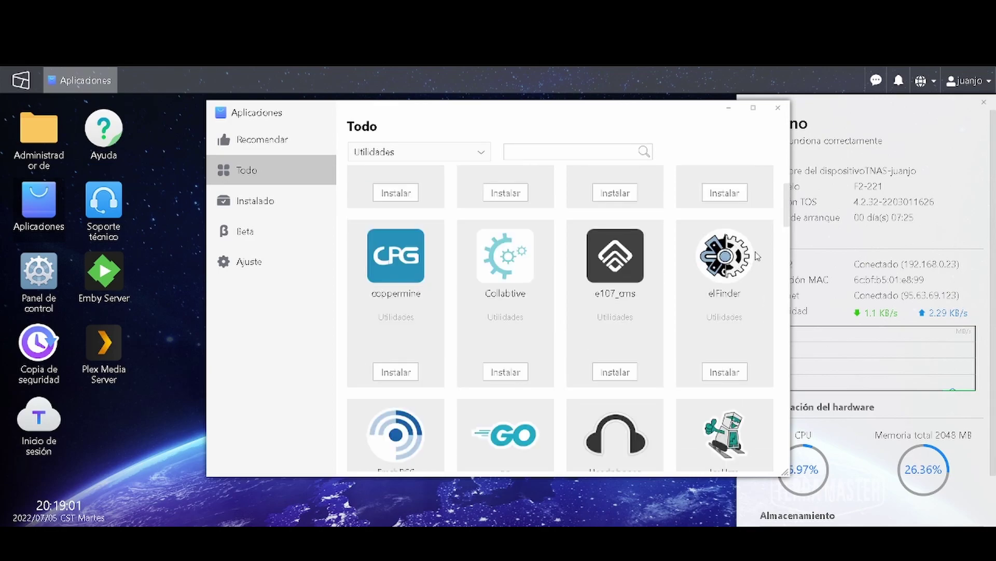
scroll(758, 257, down, 1)
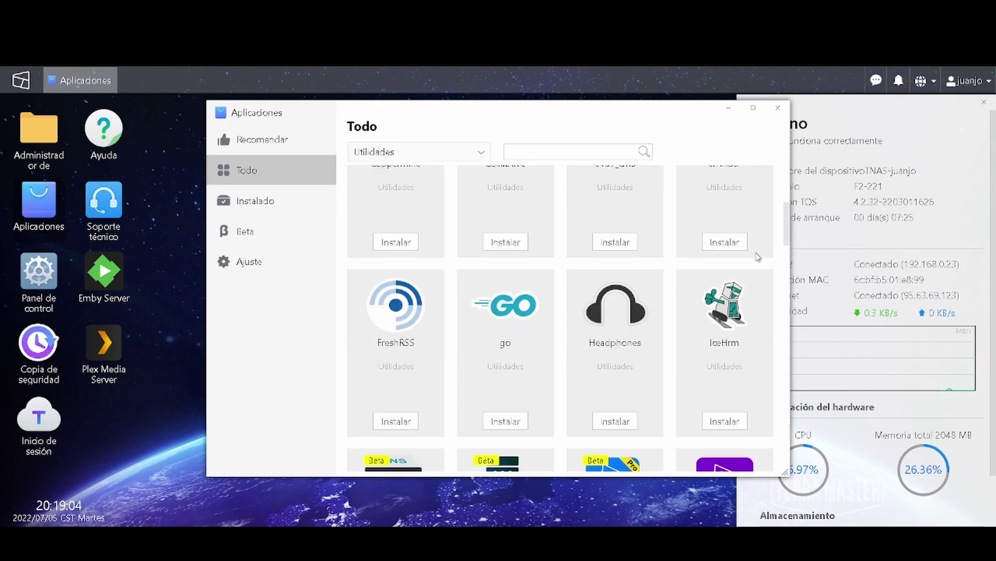
scroll(758, 256, down, 2)
scroll(758, 257, down, 3)
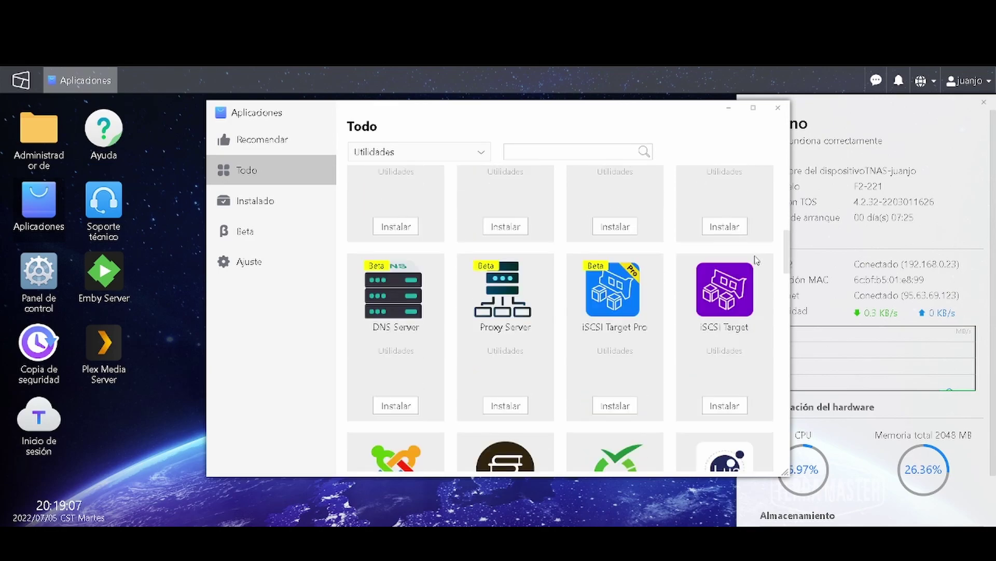
scroll(756, 261, down, 4)
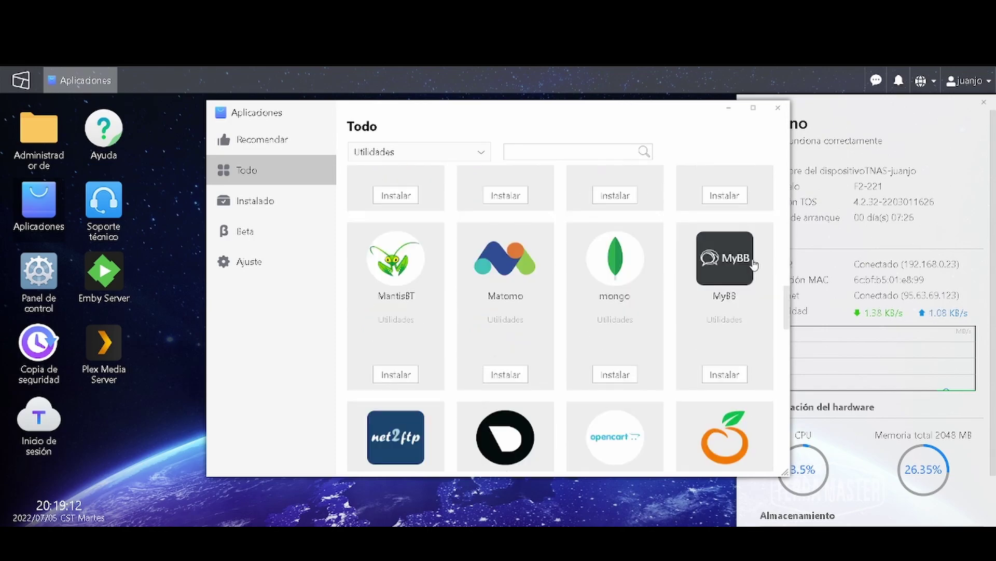
scroll(753, 265, down, 3)
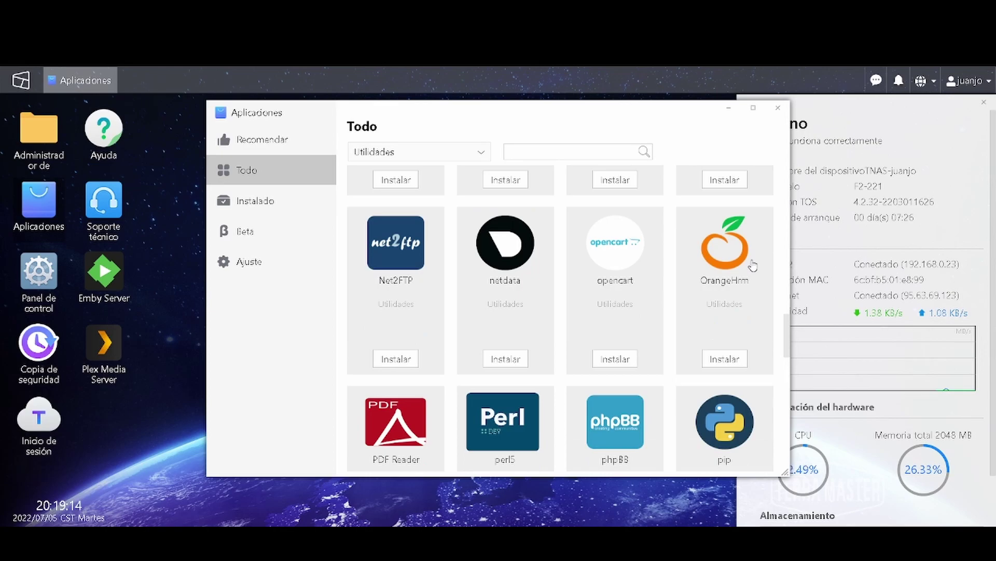
scroll(753, 265, down, 4)
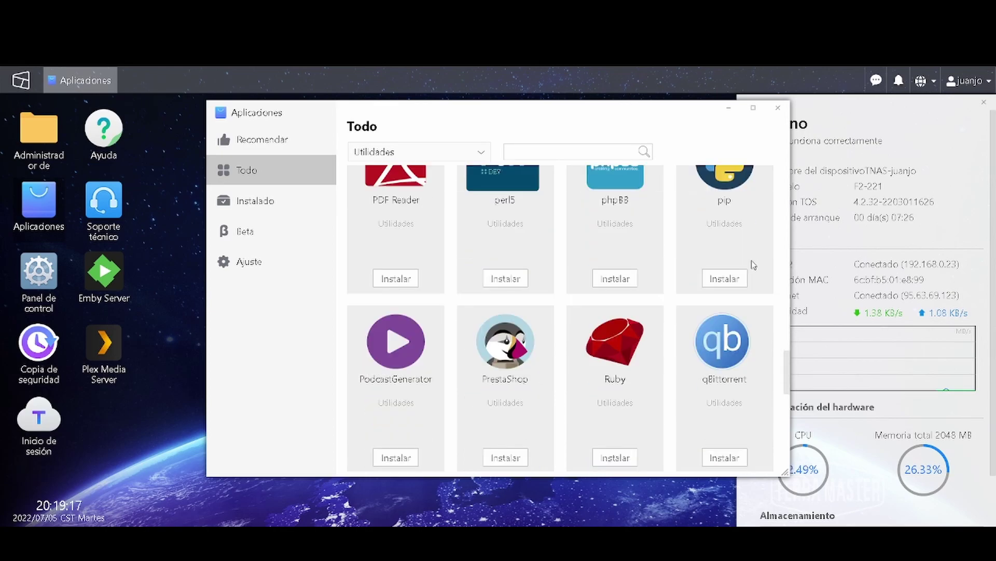
scroll(753, 265, down, 3)
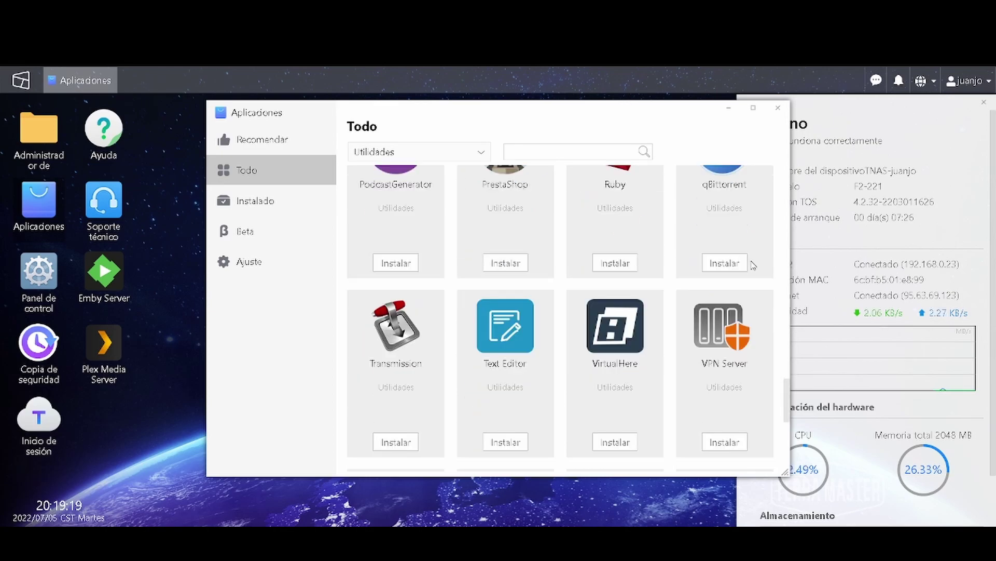
scroll(753, 265, down, 1)
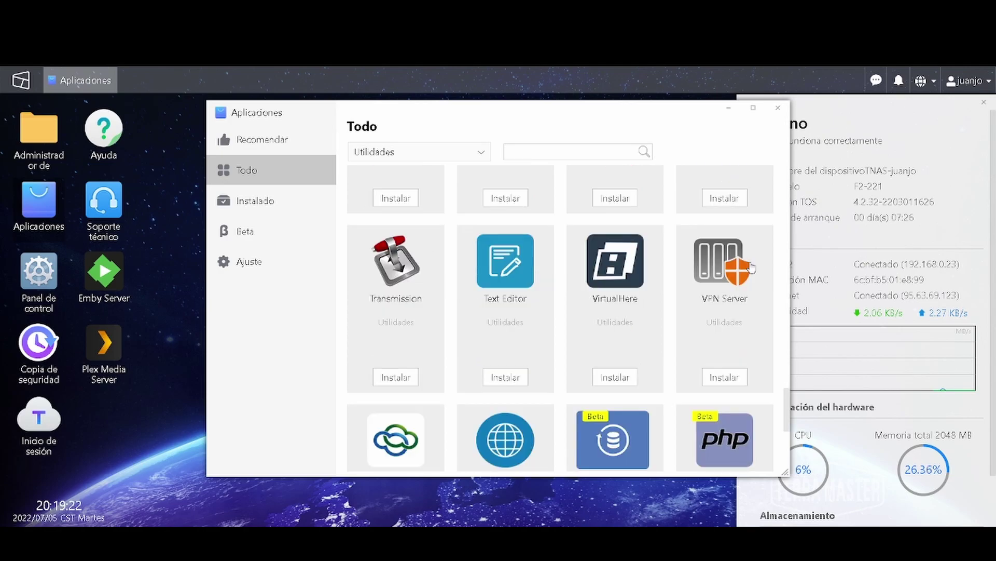
scroll(752, 267, down, 1)
scroll(753, 267, down, 2)
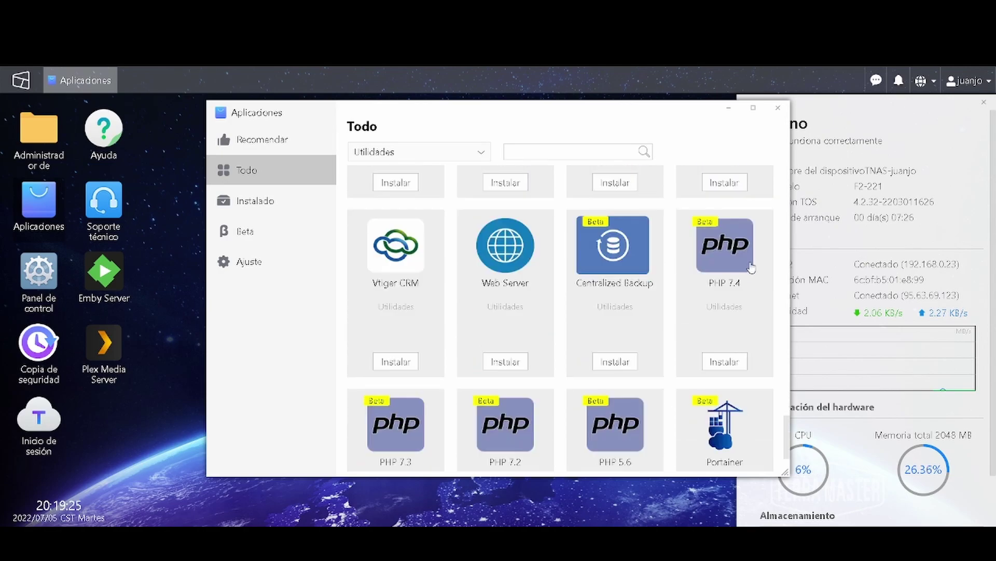
scroll(752, 267, down, 1)
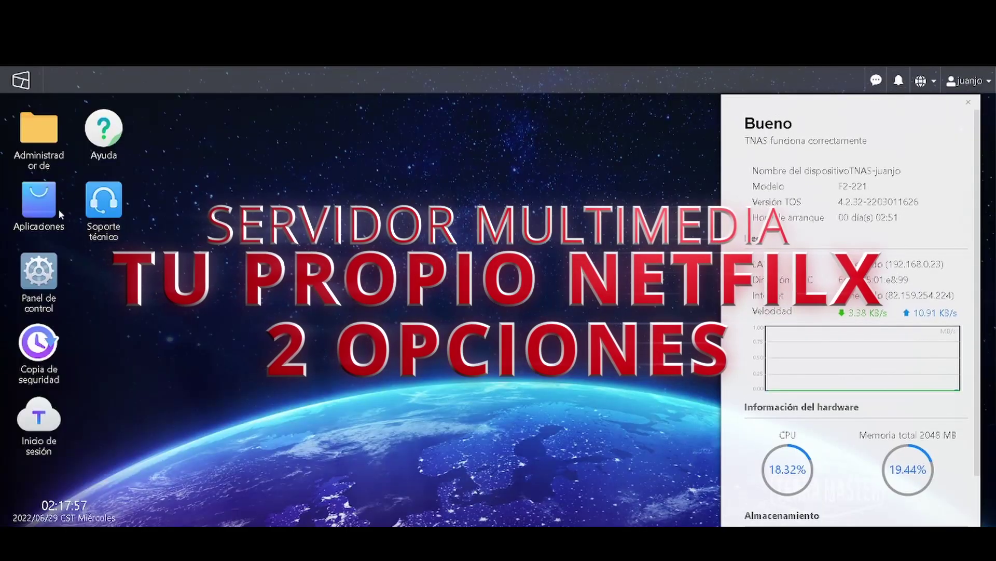
Open Aplicaciones, browse the full catalogue and filter it by the Multimedia category
click(58, 210)
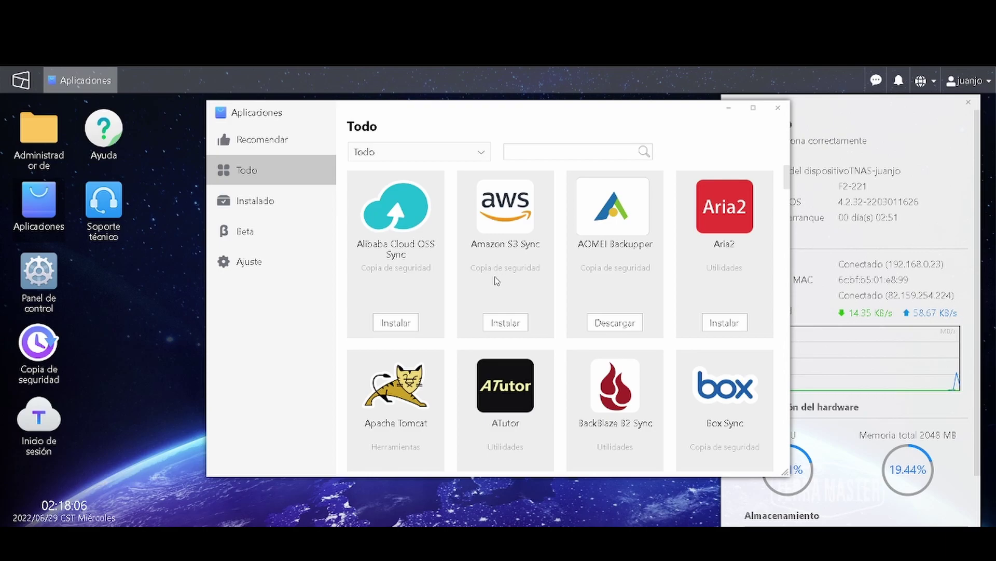
scroll(514, 290, down, 9)
scroll(532, 302, down, 9)
scroll(540, 311, down, 9)
scroll(549, 307, down, 7)
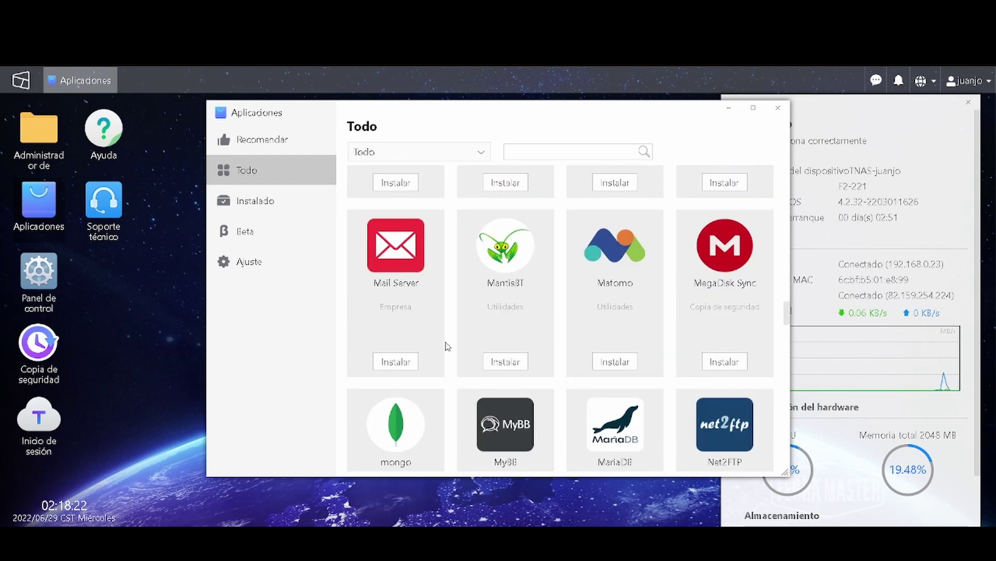
click(398, 151)
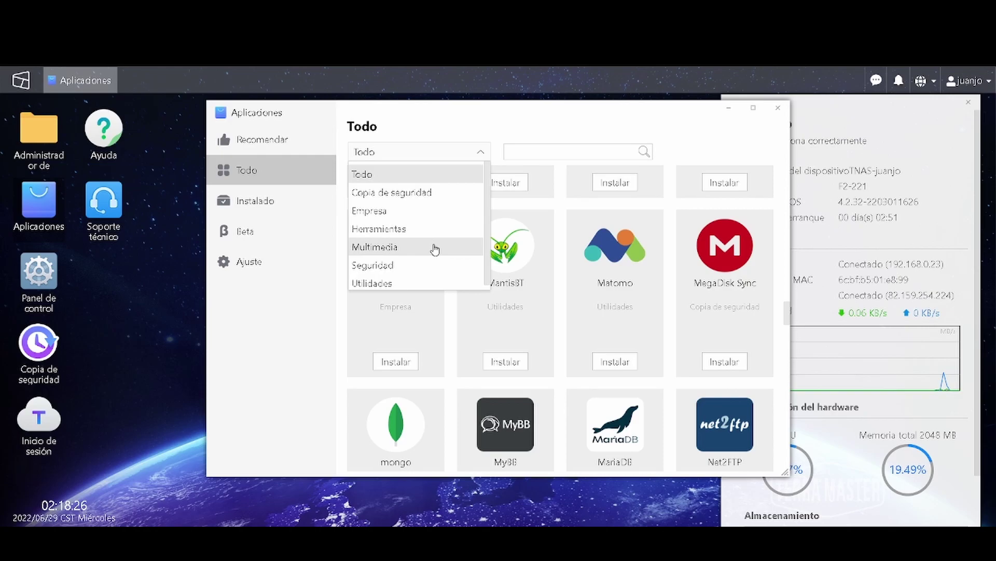
click(435, 248)
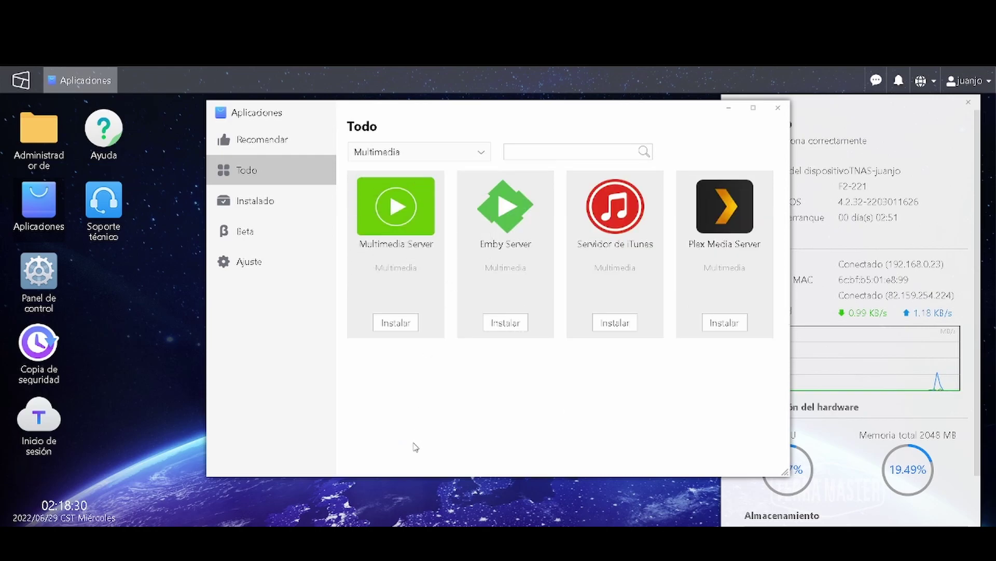
View the Multimedia Server details, and look through the preview images on the Emby Server details page
click(383, 250)
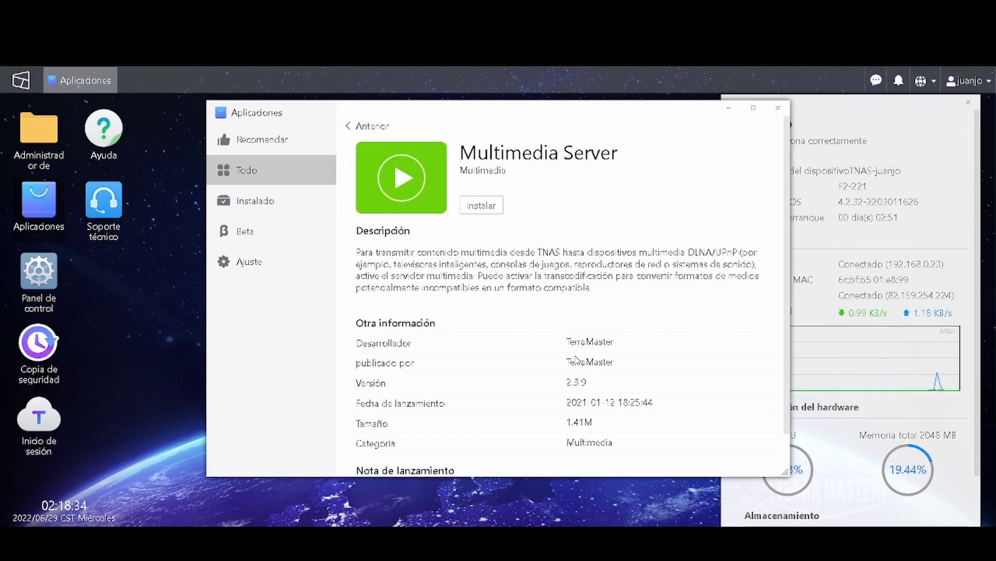
click(349, 129)
click(503, 249)
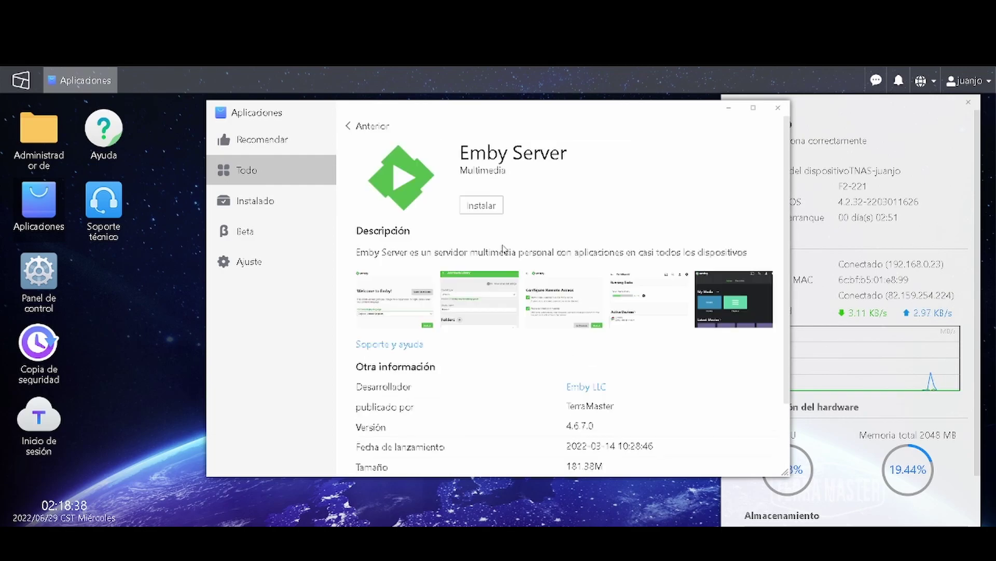
click(415, 310)
click(780, 294)
click(780, 294)
click(780, 294)
click(780, 294)
click(778, 292)
click(778, 292)
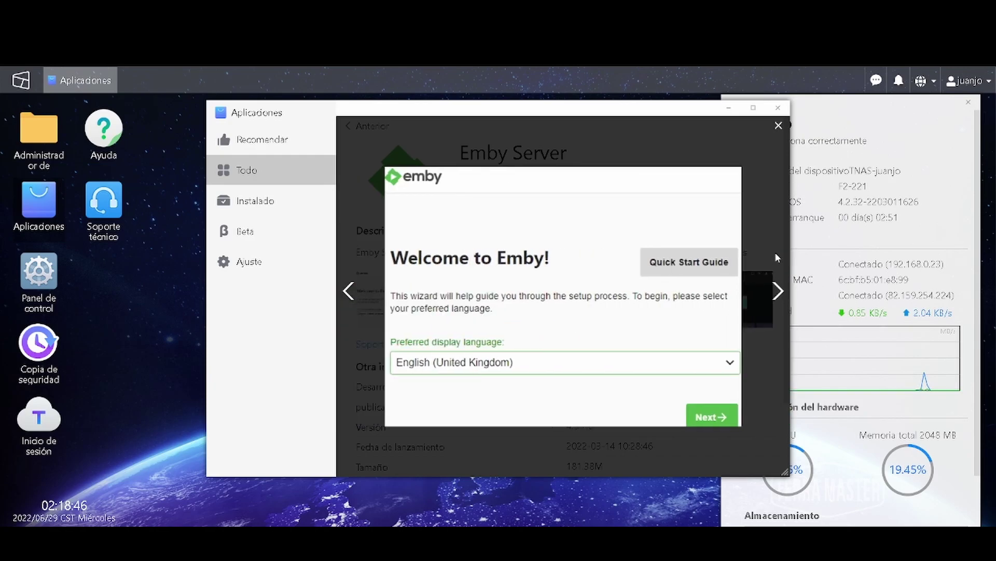
click(778, 127)
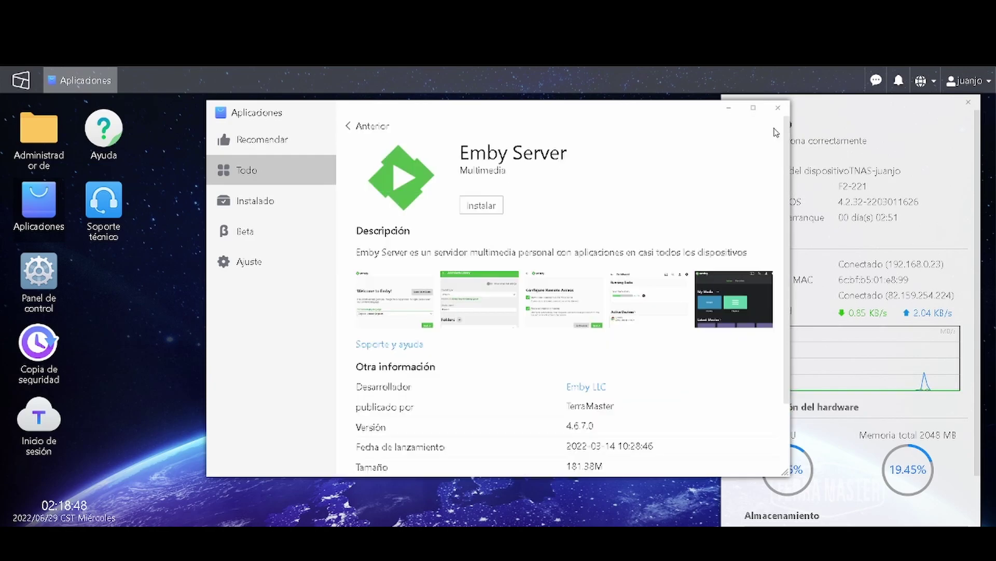
View the Servidor de iTunes details, and look through the preview images on the Plex Media Server details page
click(348, 128)
click(634, 224)
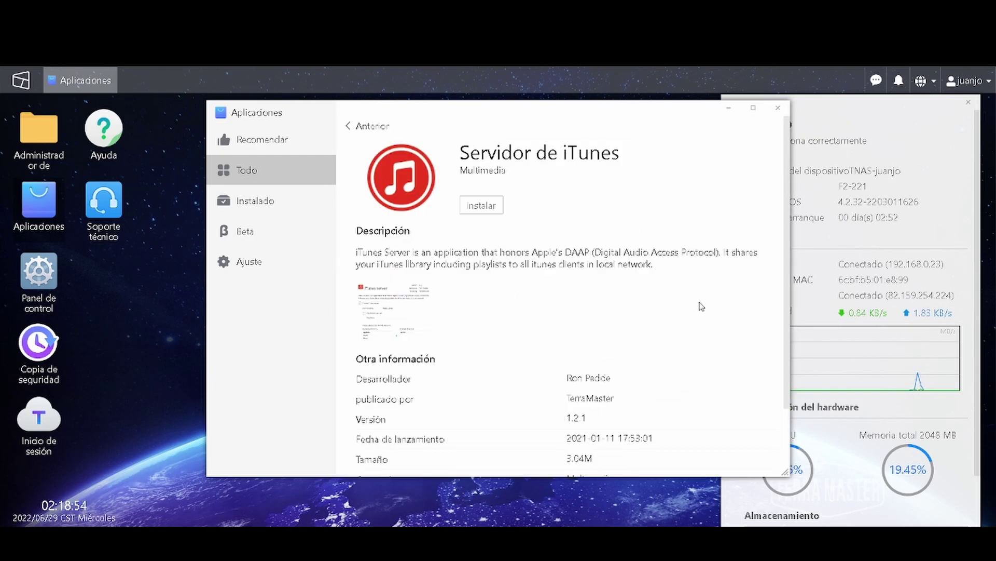
click(357, 129)
click(727, 217)
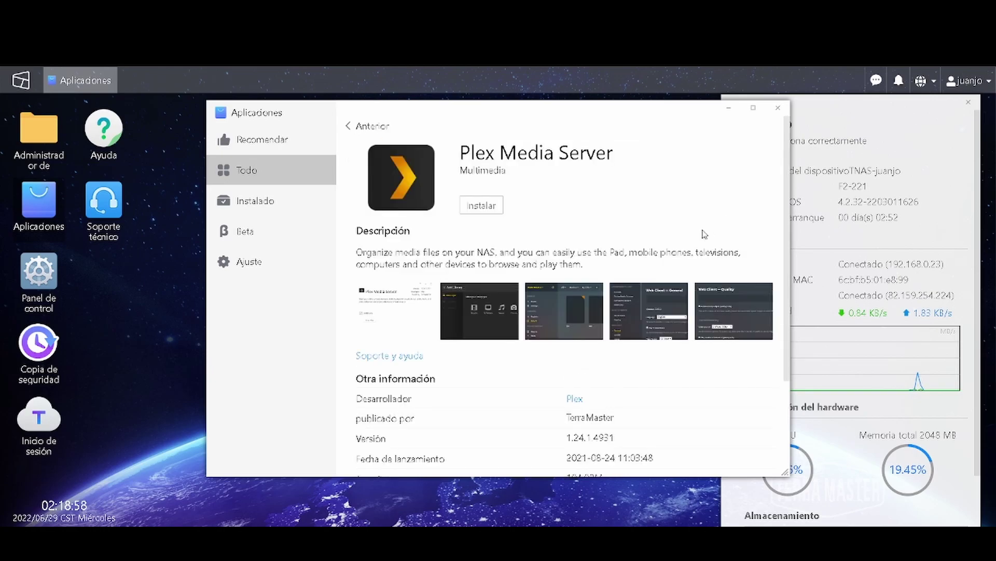
click(529, 312)
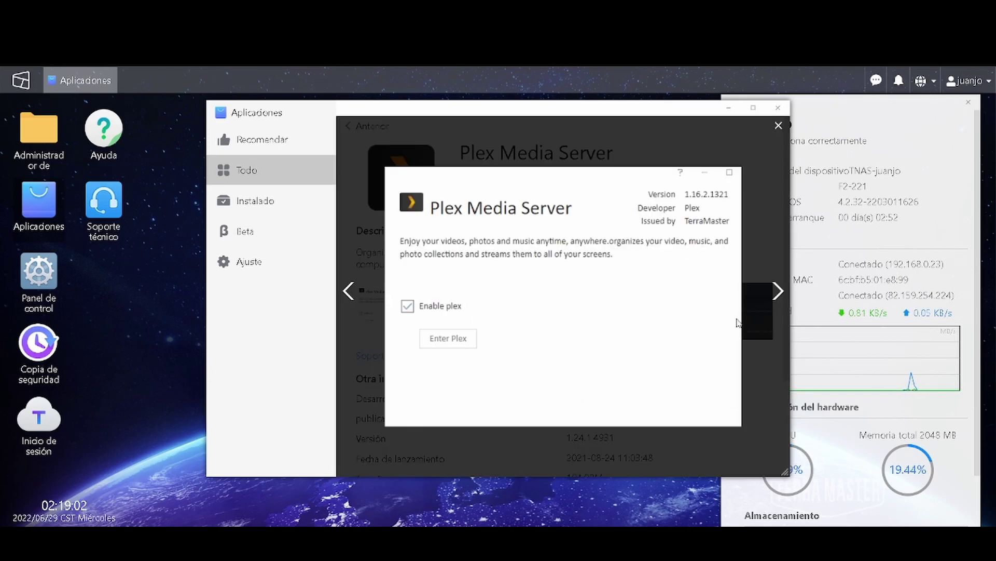
click(775, 294)
click(774, 295)
click(773, 296)
click(774, 296)
click(774, 296)
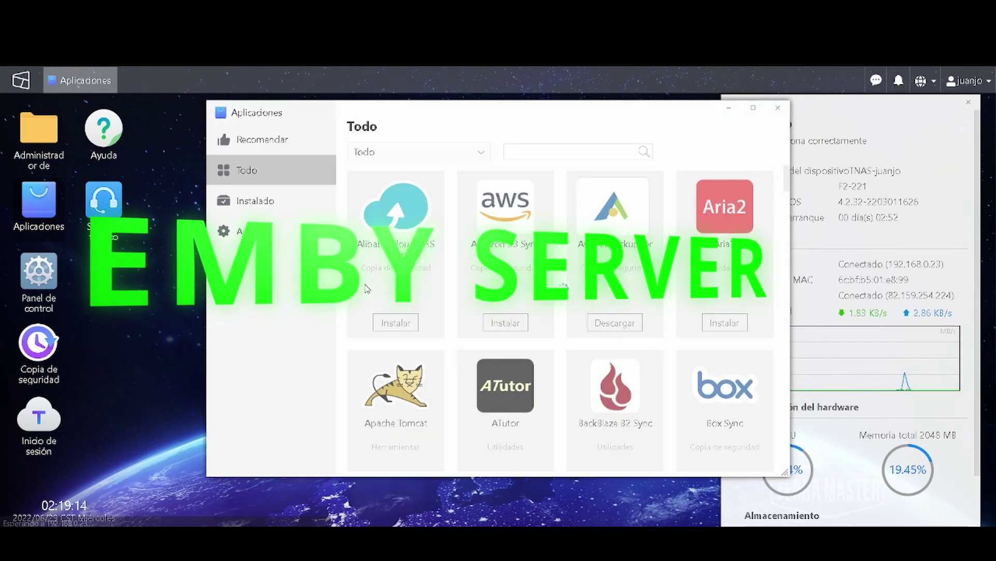
Filter the catalogue by the Multimedia category, install Emby Server and close the application catalogue
click(413, 152)
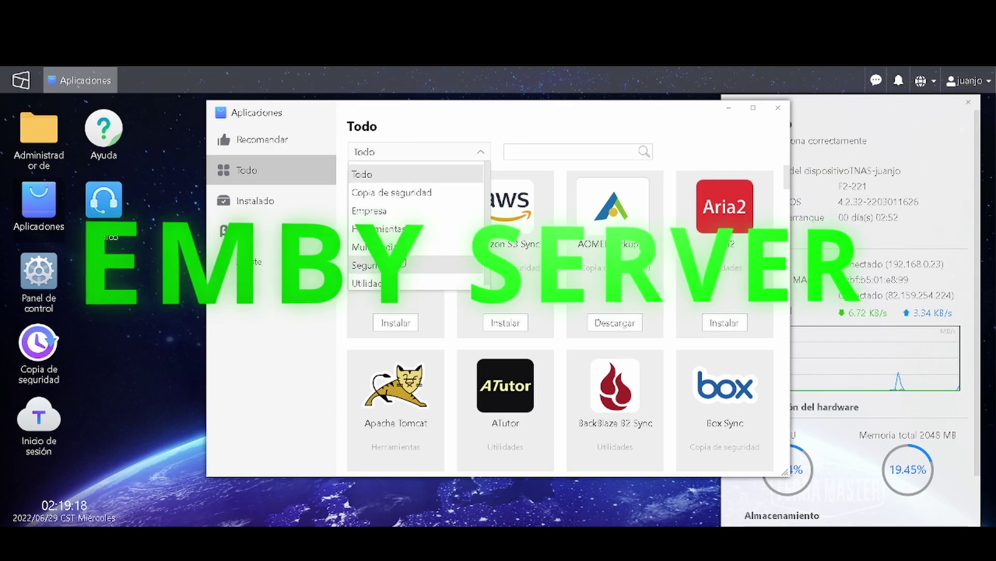
click(410, 245)
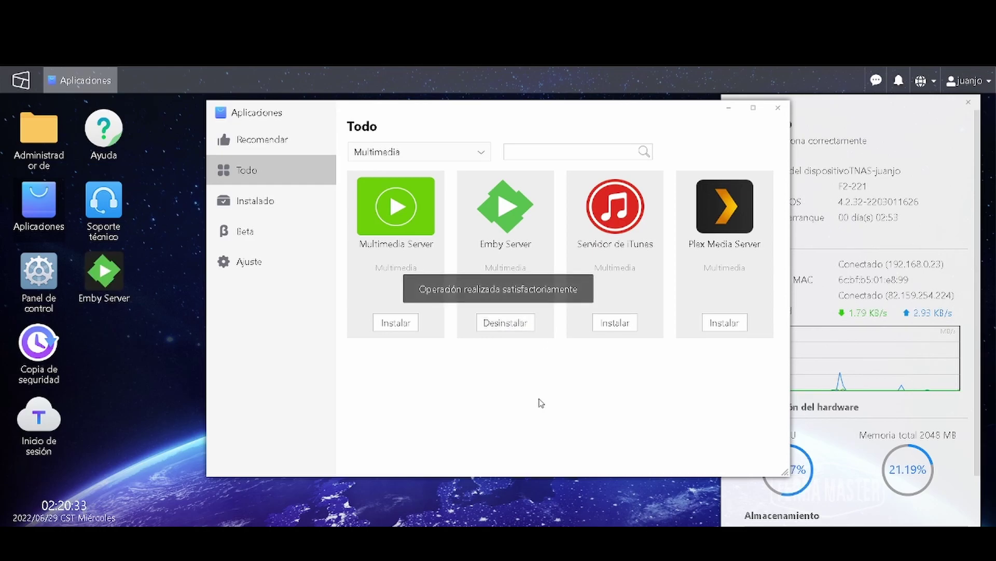
click(778, 108)
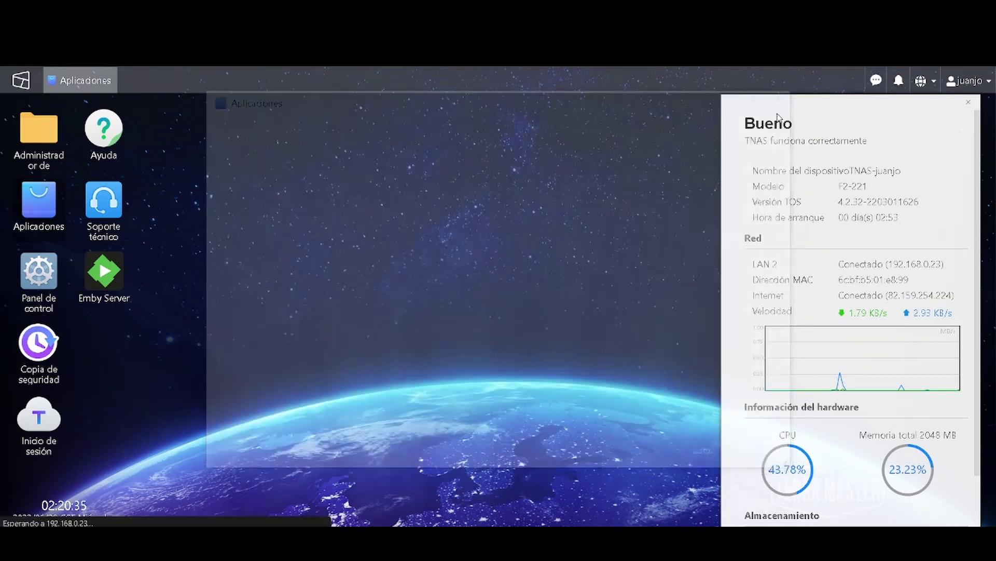
Open the installed Emby Server application from the desktop and launch its web interface
click(106, 273)
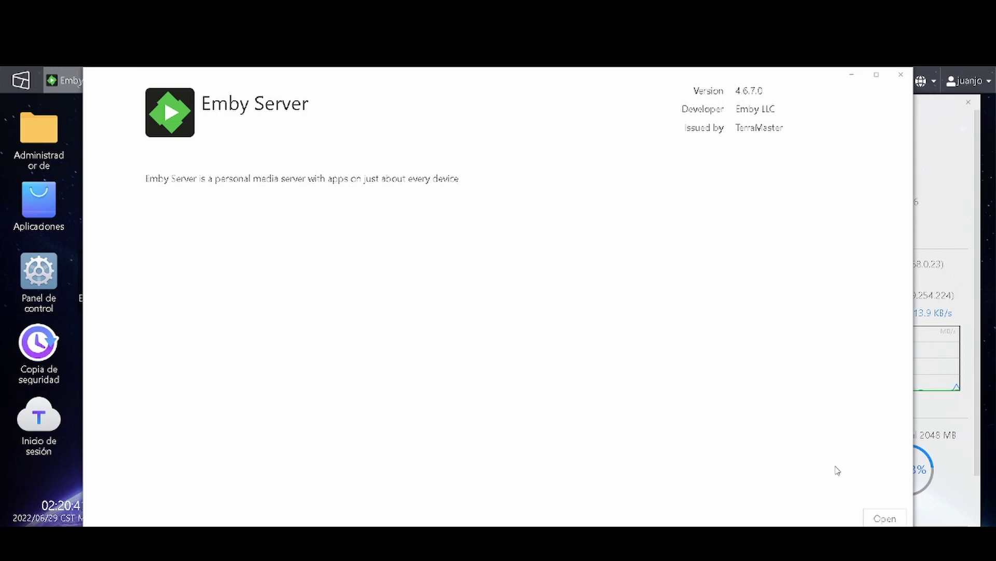
click(885, 519)
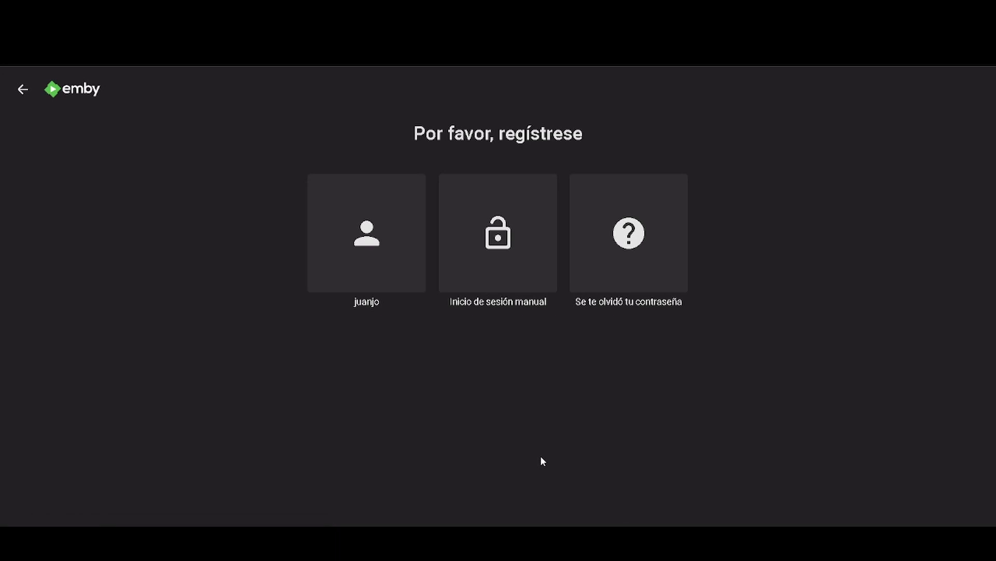
Select the existing user profile on the Emby sign-in page, and close the file upload task window in the NAS file manager
click(358, 264)
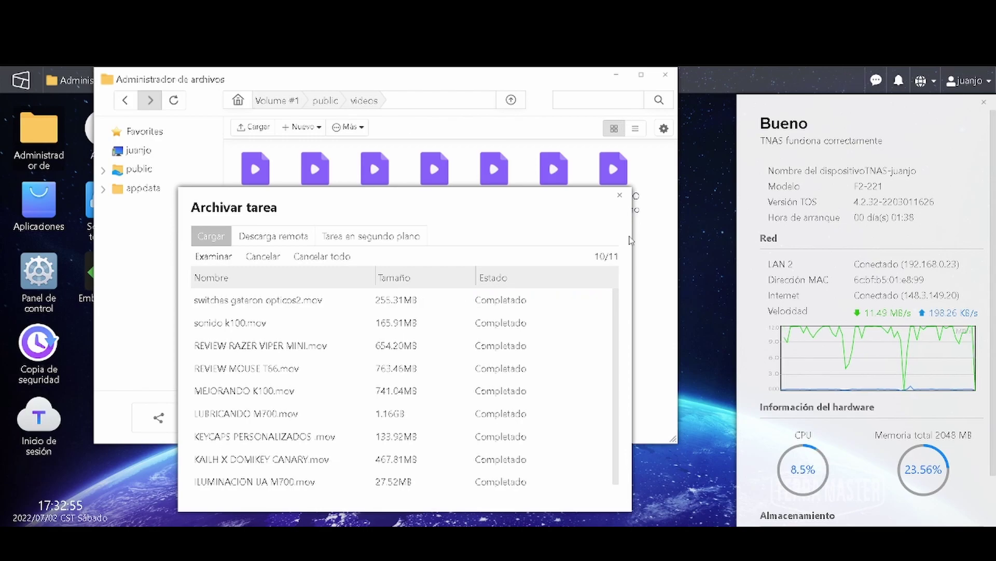
click(620, 194)
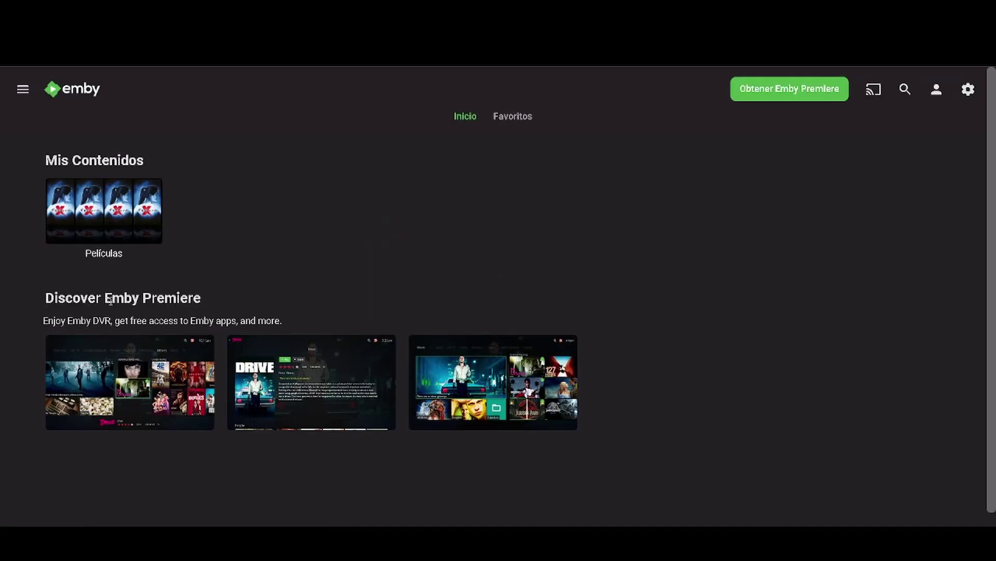
Examine the Películas library in Emby, including its options, Tráilers and Carpetas views, and return to the home page
click(111, 239)
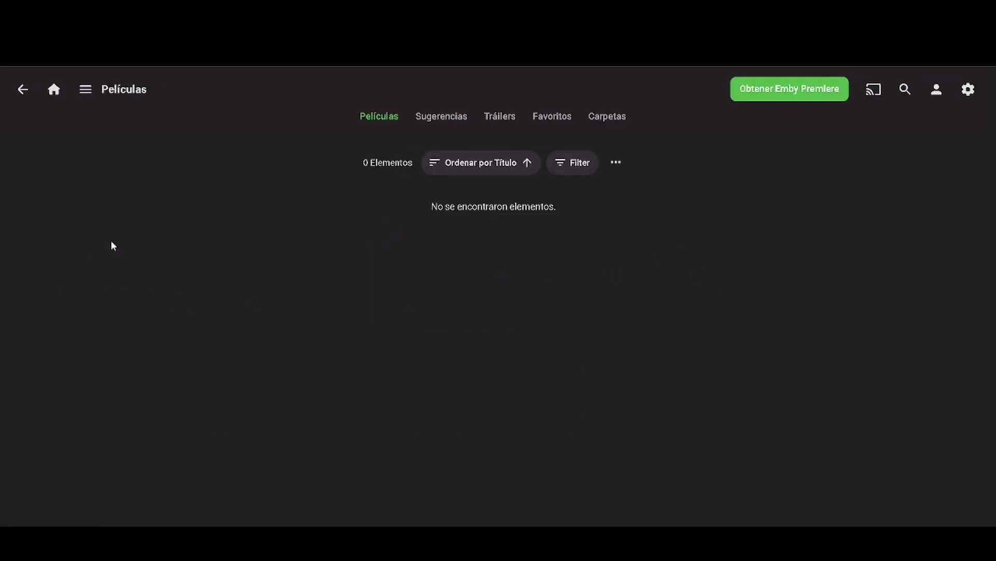
click(615, 161)
click(364, 162)
click(340, 230)
click(373, 161)
click(305, 230)
click(21, 89)
click(500, 116)
click(607, 116)
click(117, 252)
click(85, 89)
click(49, 189)
click(54, 89)
Add the videos folder of the Películas library to a new collection named "tu youtube"
click(104, 207)
click(607, 117)
click(55, 207)
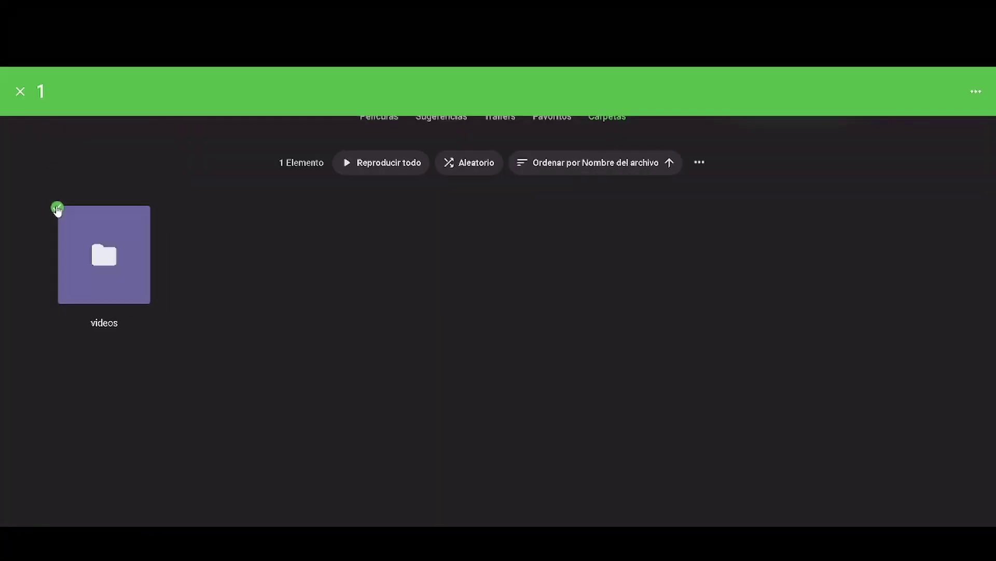
click(974, 91)
click(914, 100)
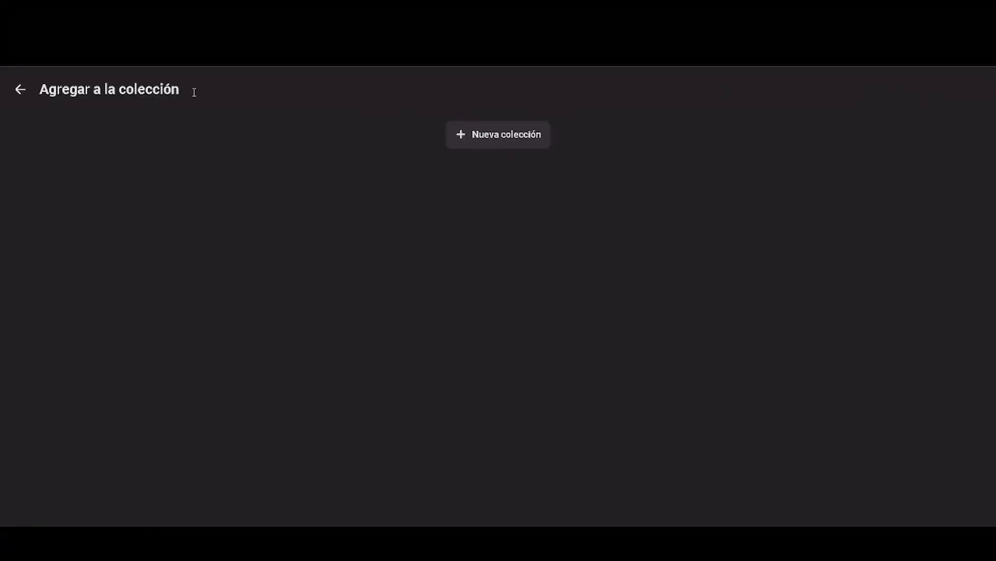
click(470, 136)
text(tu youtube)
click(563, 499)
View the Sugerencias and Películas views of the library, and look through the latest films on the Emby home page
click(441, 119)
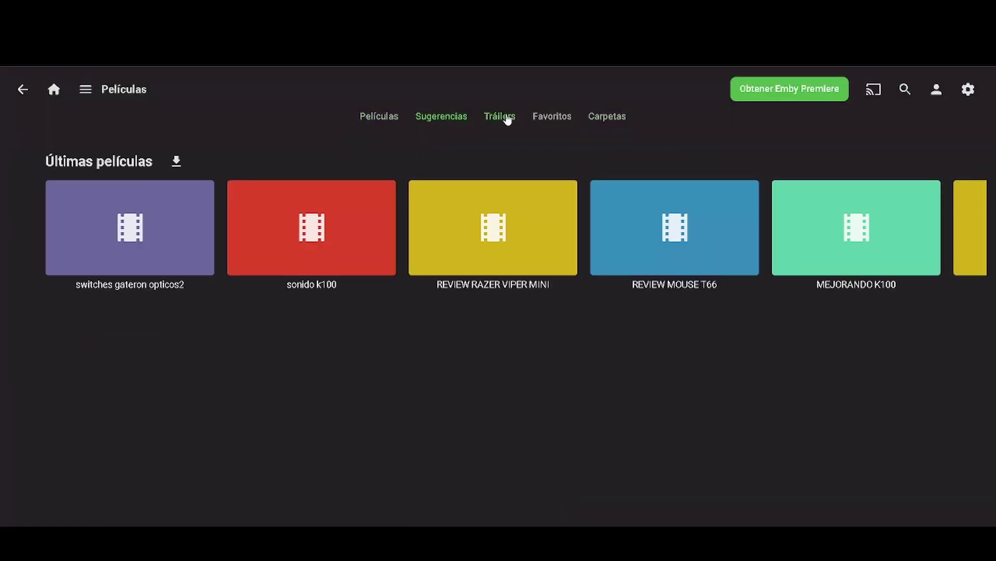
click(381, 117)
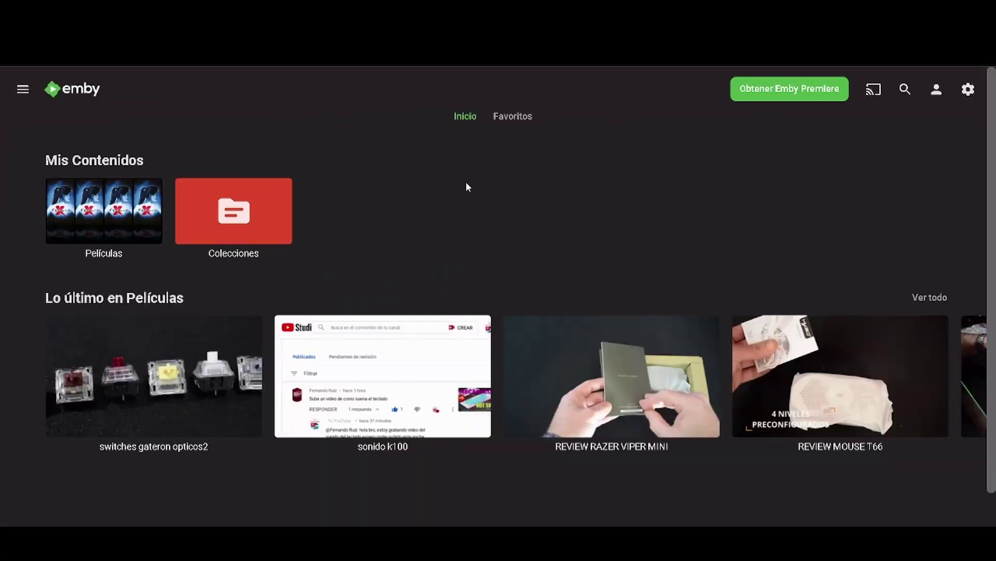
scroll(468, 186, down, 1)
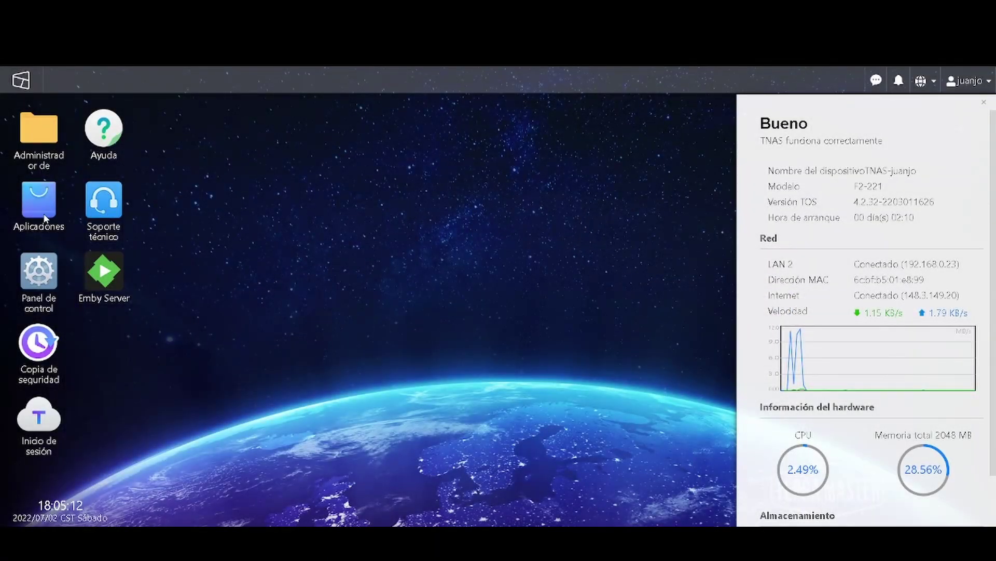
Filter the TOS application catalogue by the Multimedia category and install Plex Media Server from its details page
click(46, 218)
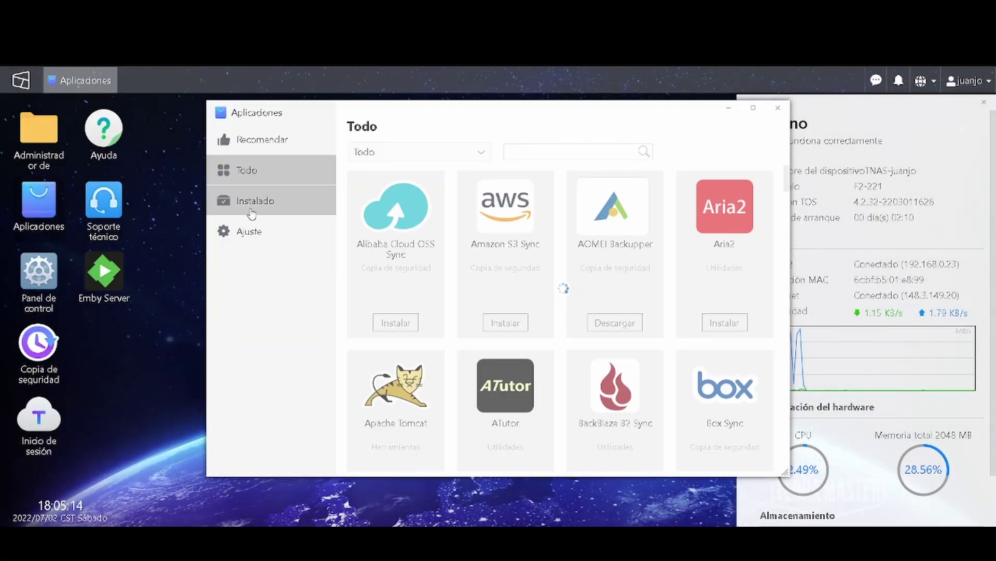
click(411, 156)
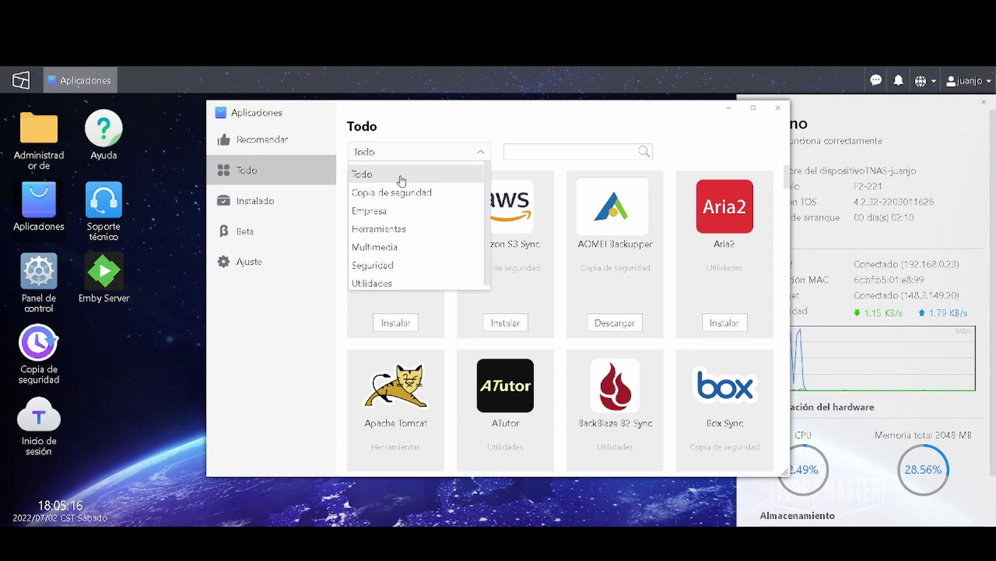
click(379, 247)
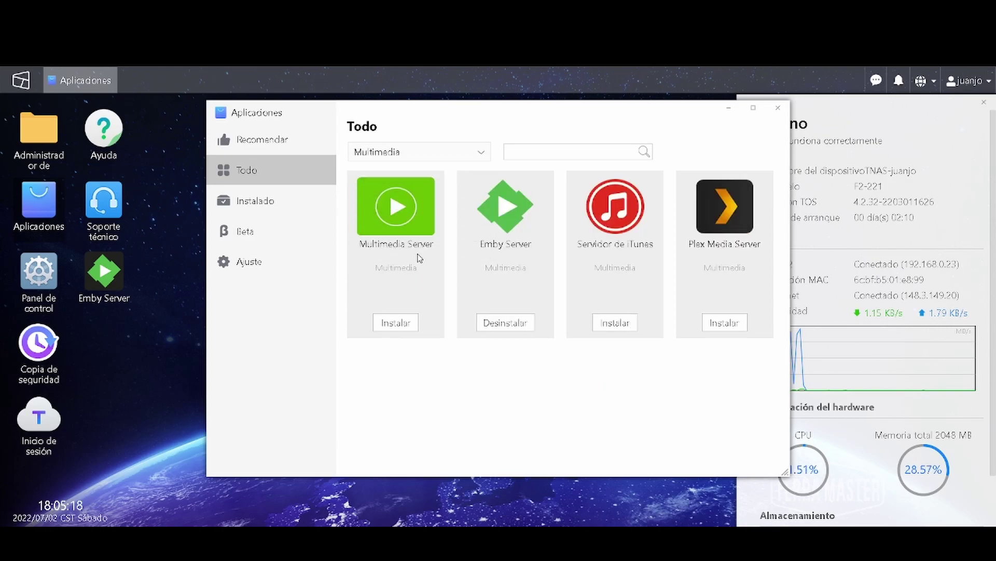
click(725, 227)
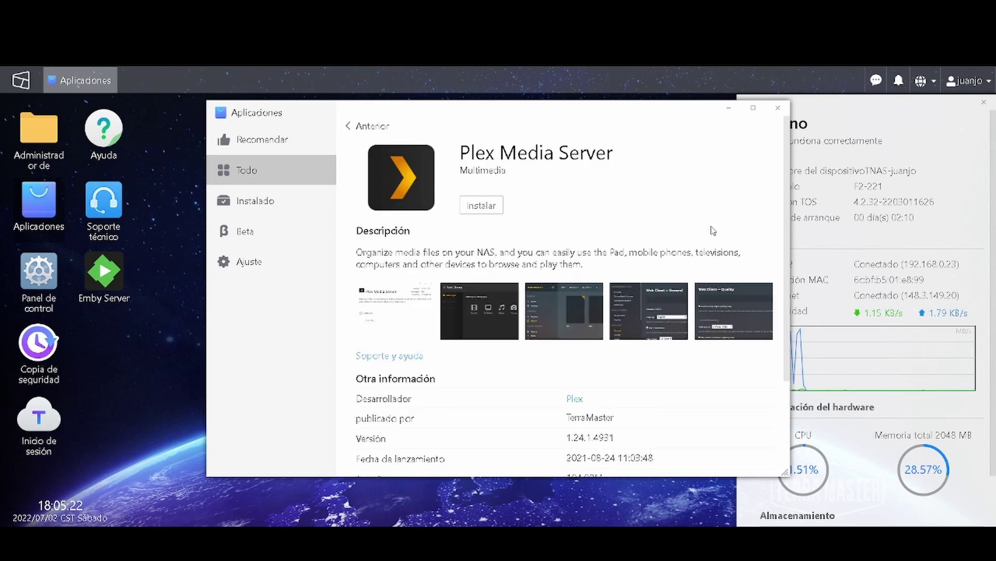
click(479, 207)
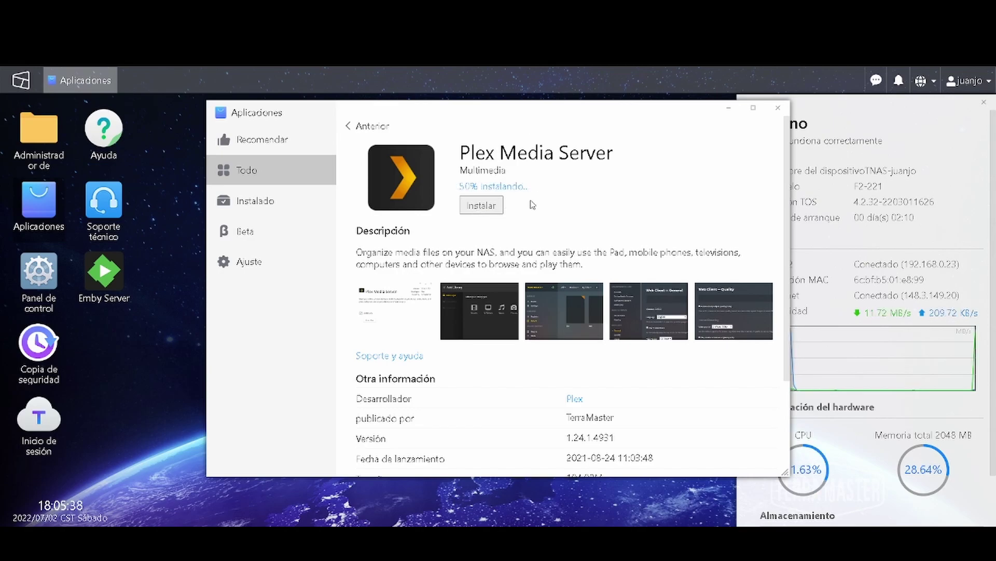
Close the application catalogue and open the installed Plex Media Server from the desktop
drag(518, 106, 435, 105)
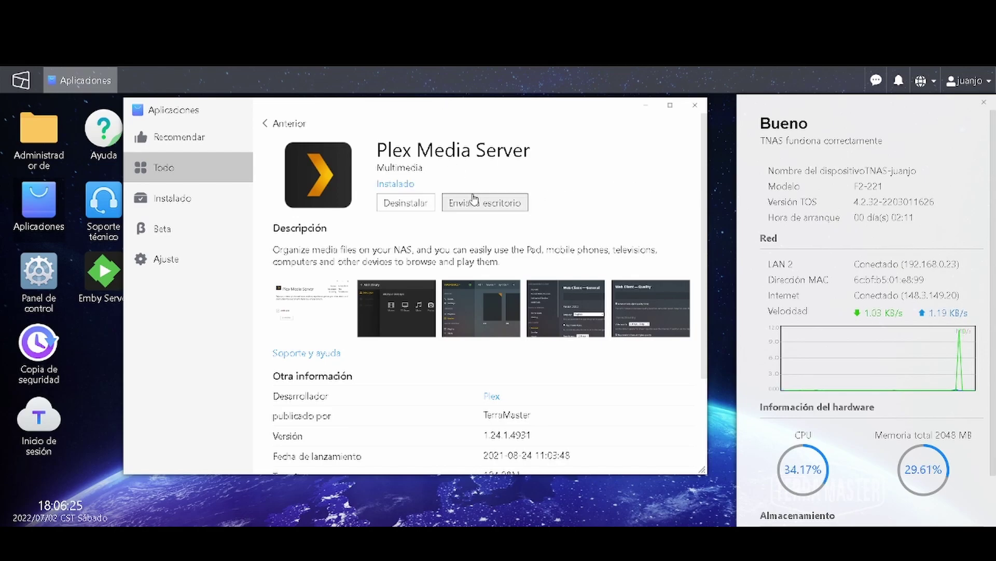
click(695, 105)
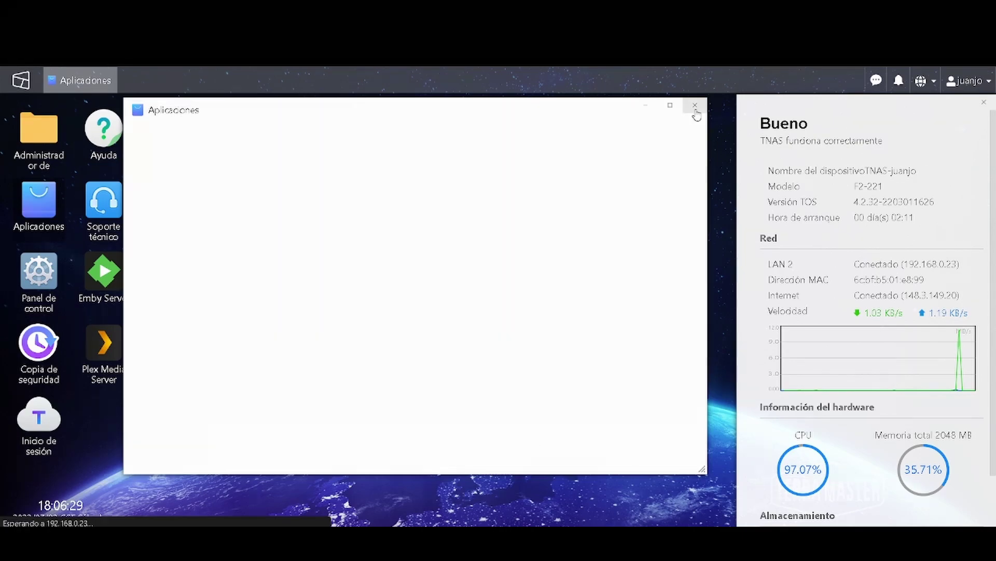
click(95, 354)
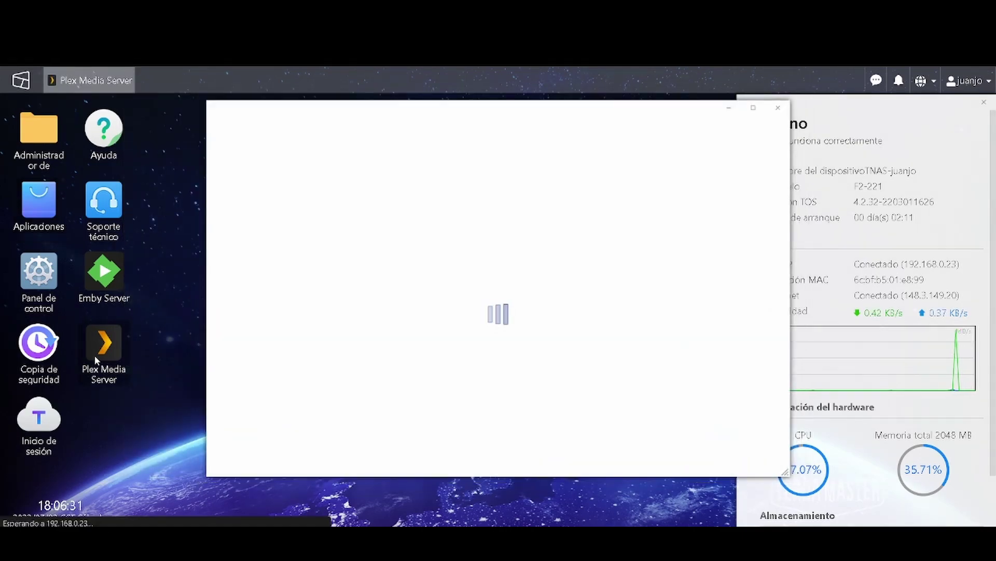